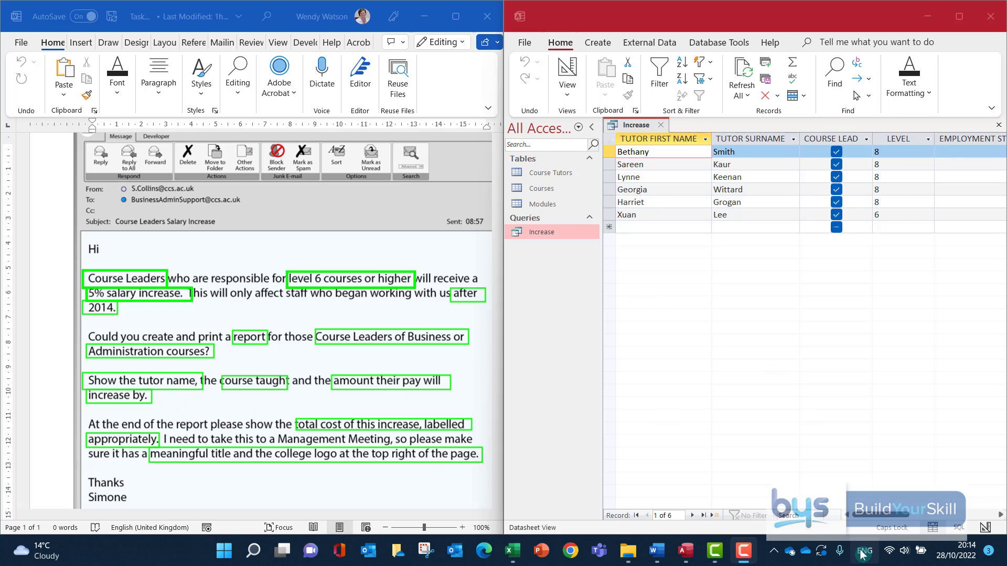
Scroll through the Increase query results
{"action": "mouse_move", "coordinate": [871, 522]}
{"action": "left_mouse_down"}
{"action": "mouse_move", "coordinate": [950, 519]}
{"action": "mouse_move", "coordinate": [863, 521]}
{"action": "left_mouse_up"}
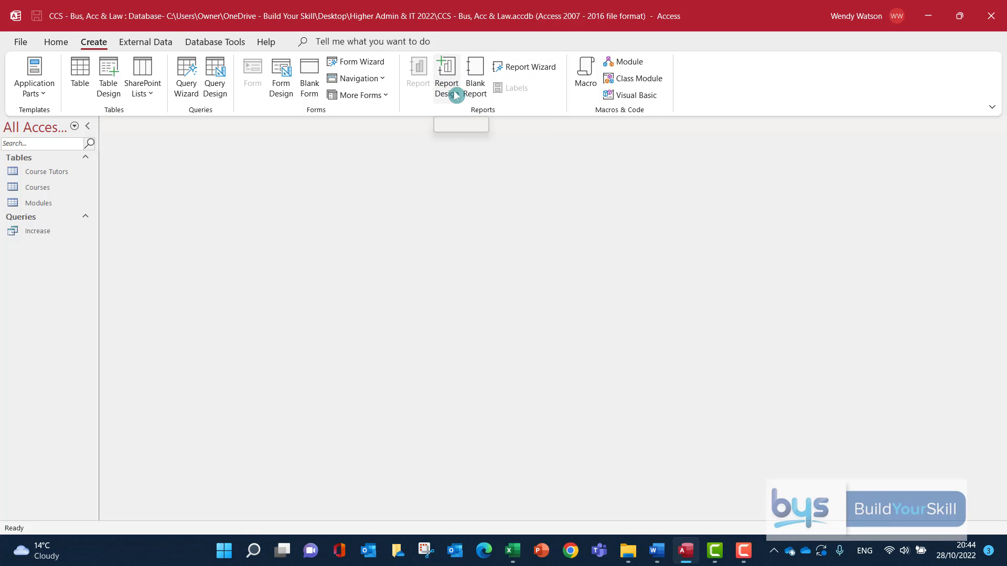
Start a Report Wizard on the Increase query with TUTOR FIRST NAME, TUTOR SURNAME, COURSE NAME and INCREASE
{"action": "left_click", "coordinate": [526, 74]}
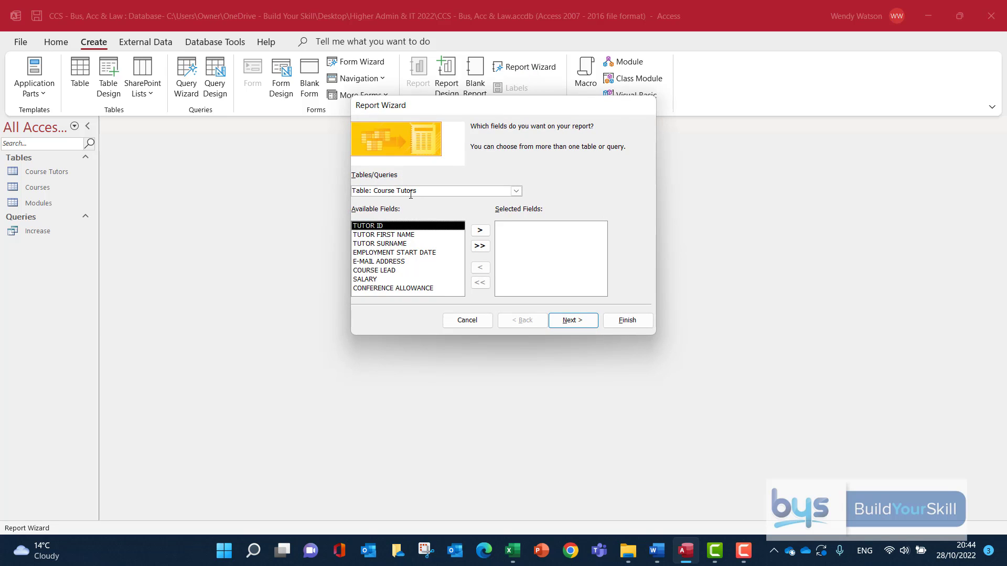
{"action": "left_click", "coordinate": [516, 192]}
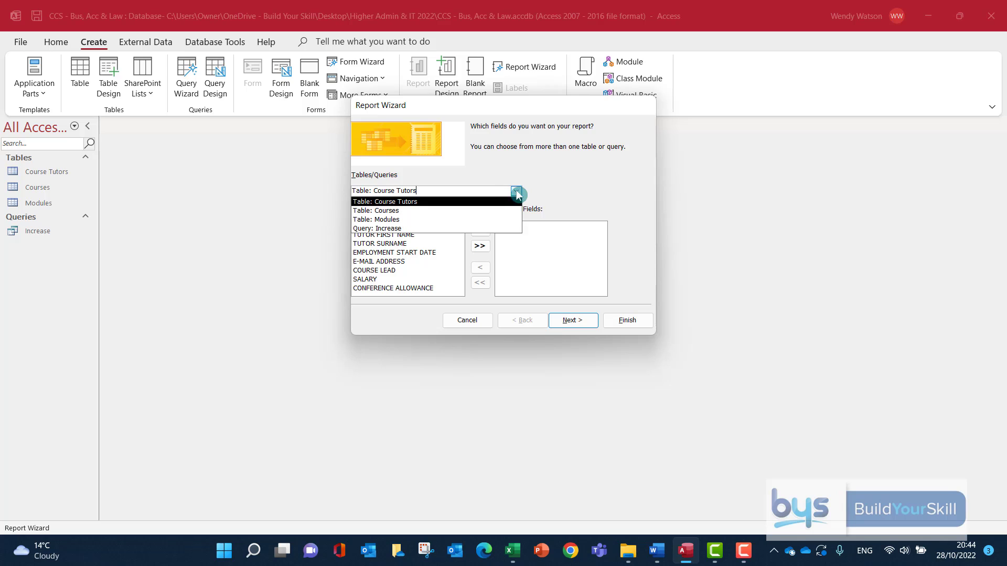
{"action": "left_click", "coordinate": [385, 229]}
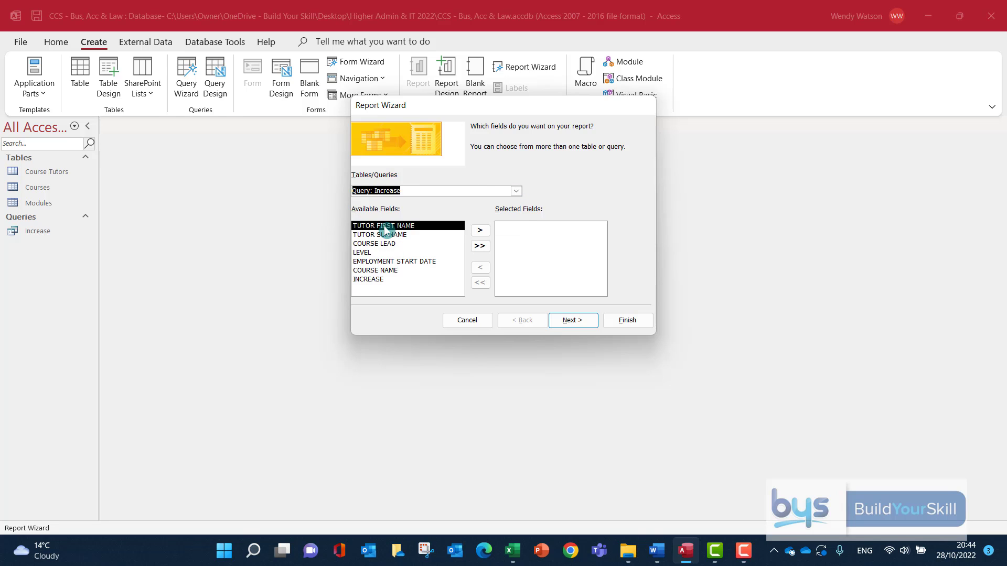
{"action": "left_click", "coordinate": [481, 231]}
{"action": "left_click", "coordinate": [481, 231]}
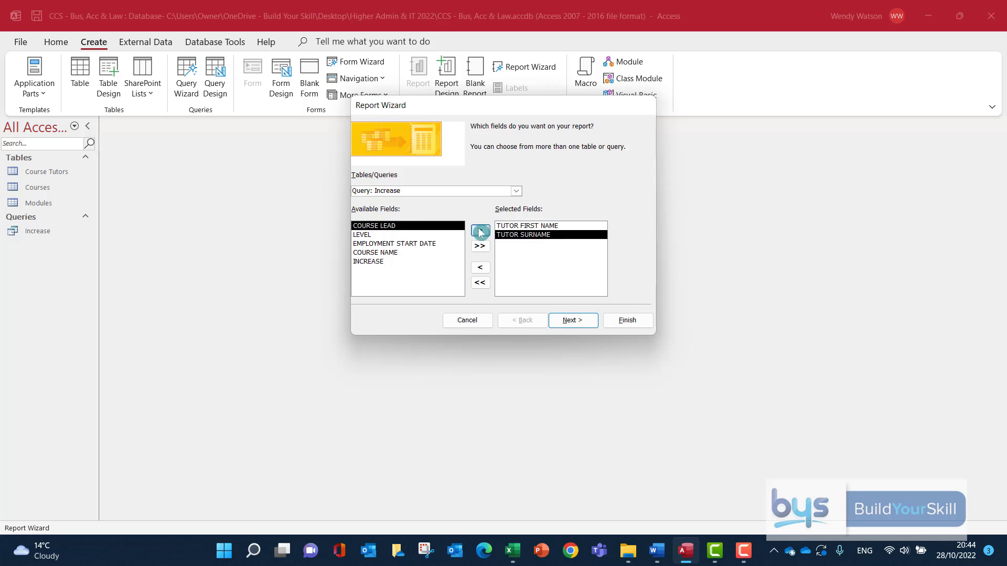
{"action": "left_click", "coordinate": [395, 254]}
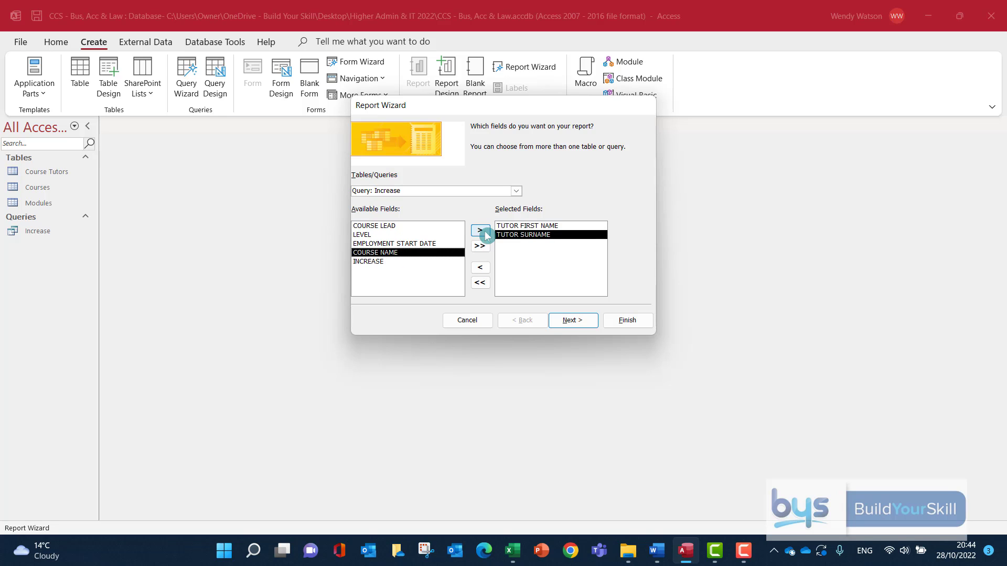
{"action": "left_click", "coordinate": [480, 231]}
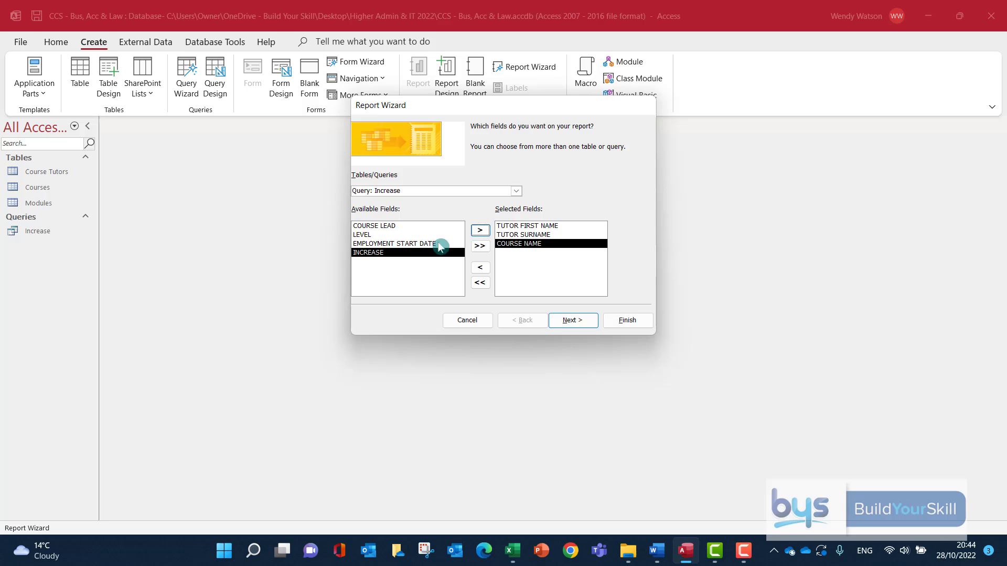
{"action": "left_click", "coordinate": [473, 232]}
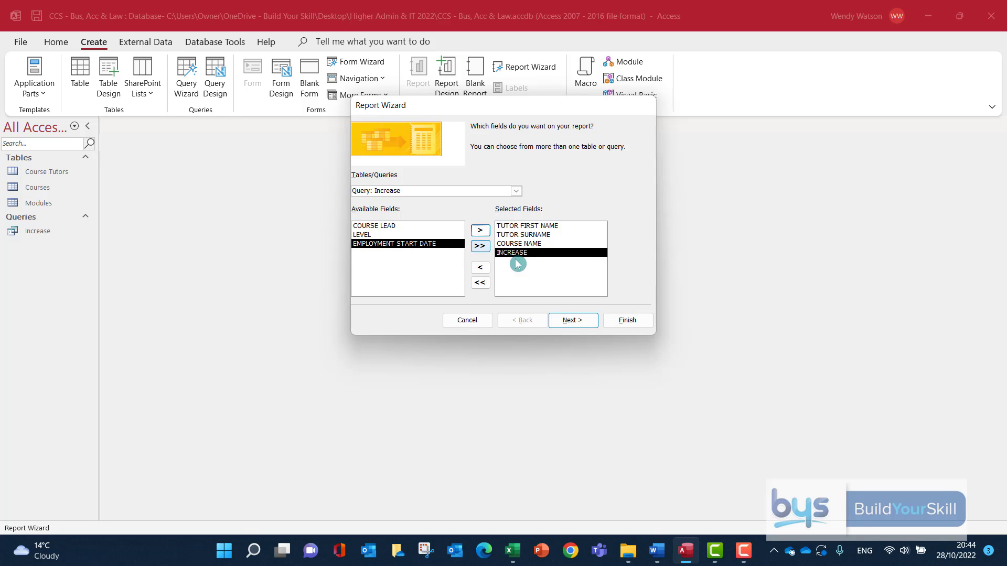
{"action": "left_click", "coordinate": [573, 322]}
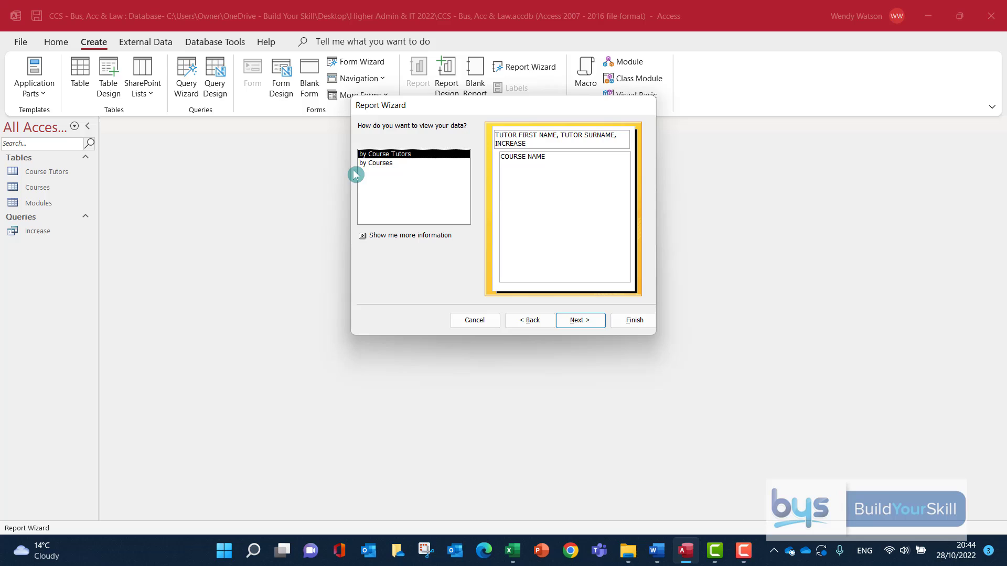
View the data by Courses and add COURSE NAME as the grouping level
{"action": "left_click", "coordinate": [381, 166]}
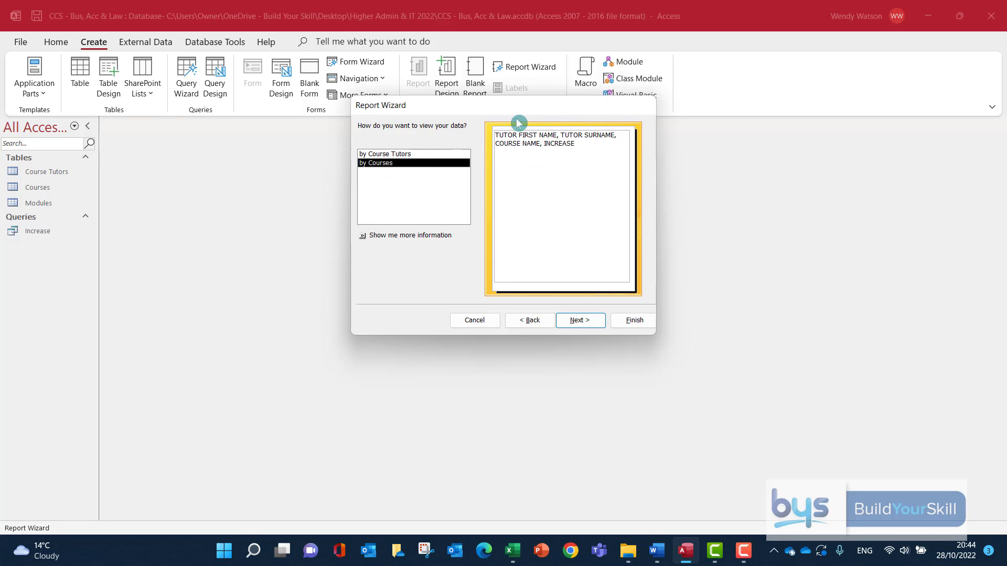
{"action": "left_click", "coordinate": [578, 321]}
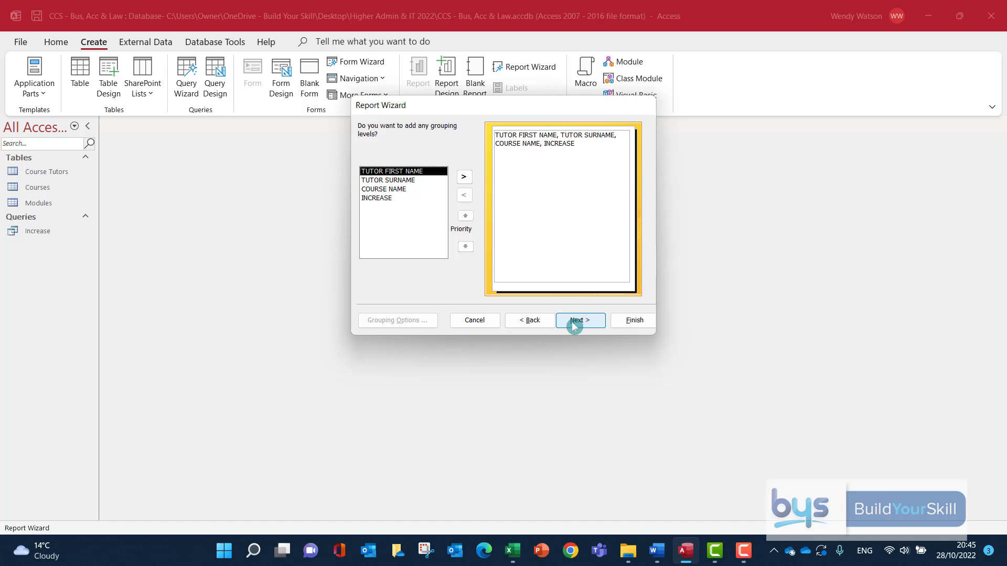
{"action": "left_click", "coordinate": [574, 324]}
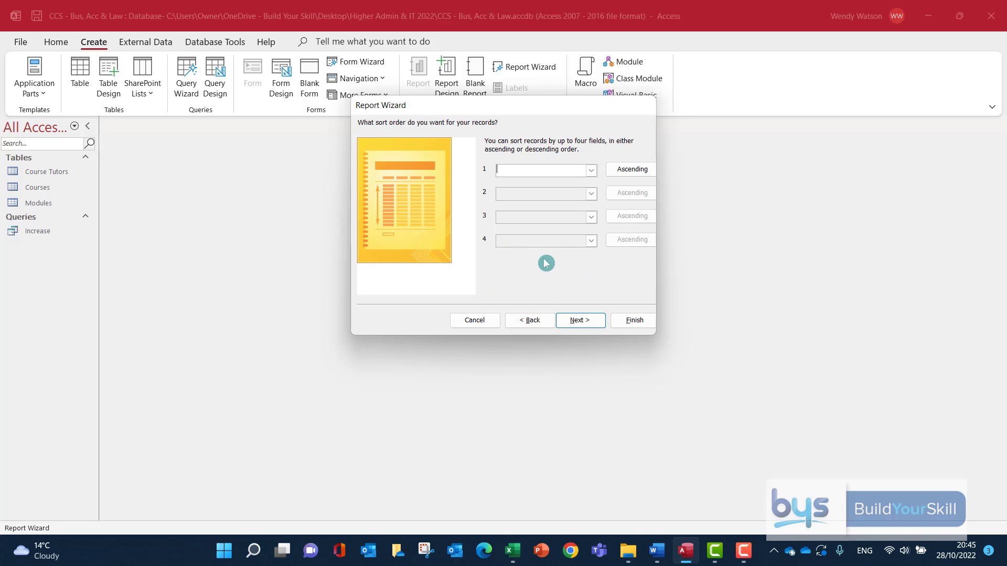
{"action": "left_click", "coordinate": [530, 321]}
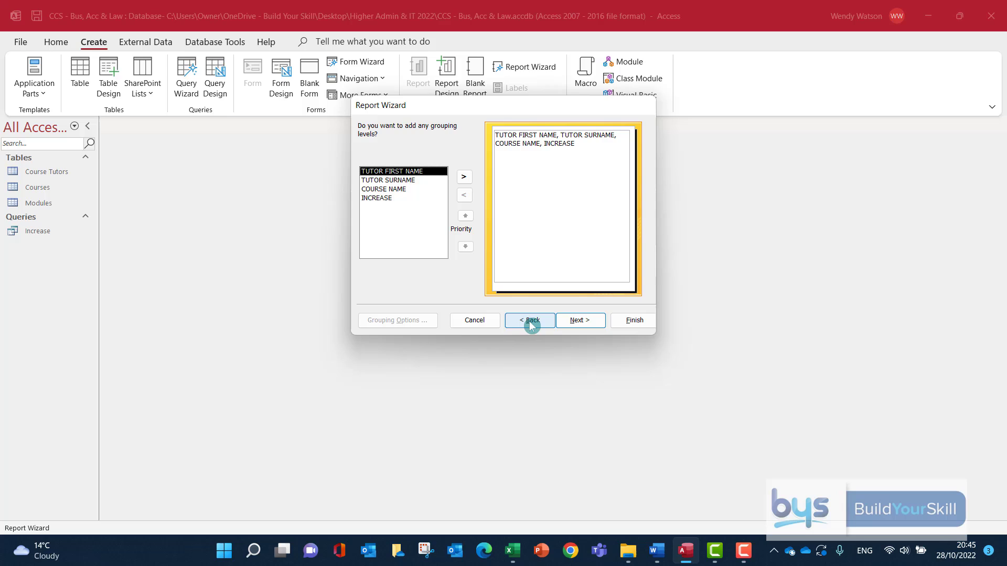
{"action": "left_click", "coordinate": [394, 190]}
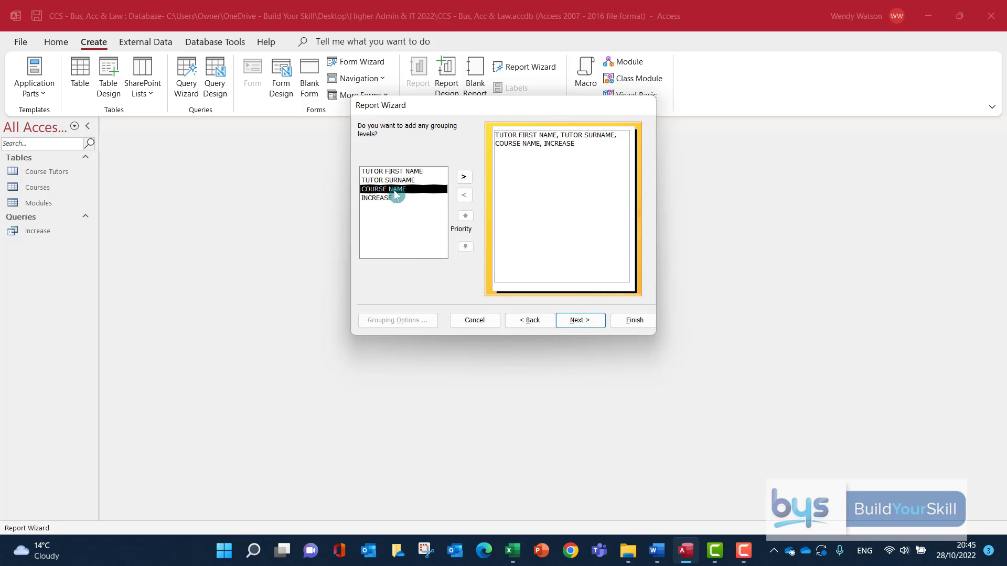
{"action": "left_click", "coordinate": [464, 177]}
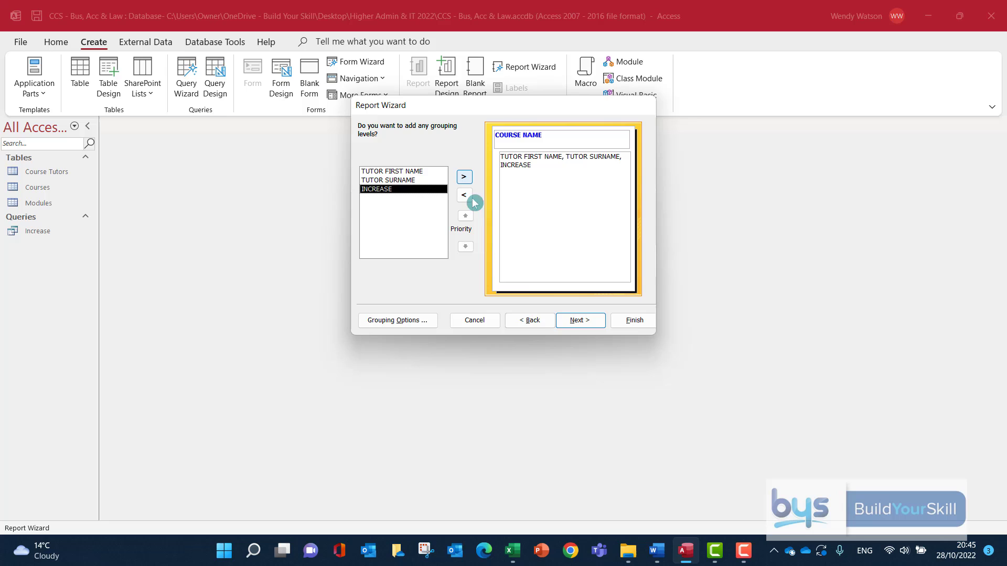
{"action": "left_click", "coordinate": [579, 322]}
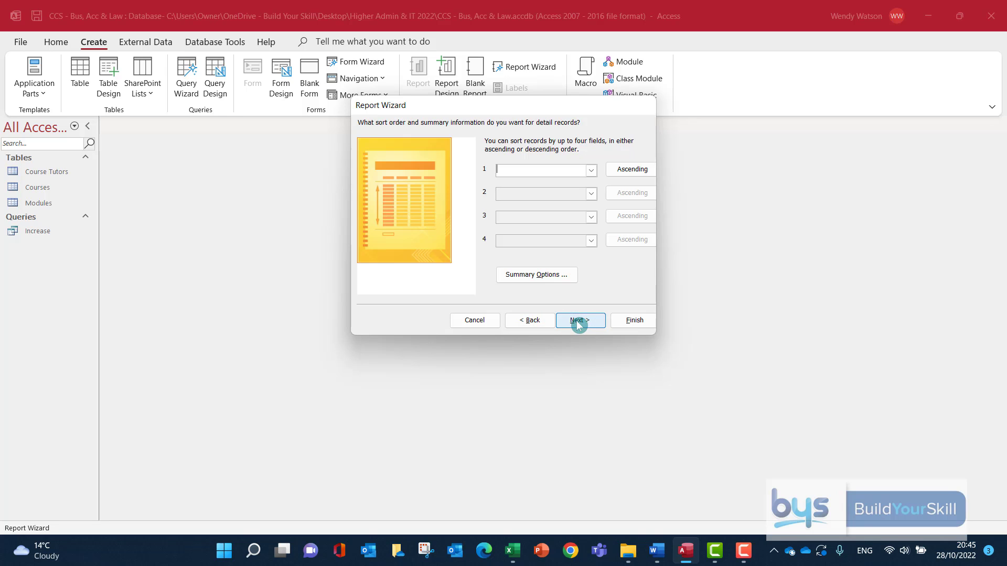
Set a Sum summary on the INCREASE field
{"action": "left_click", "coordinate": [538, 278]}
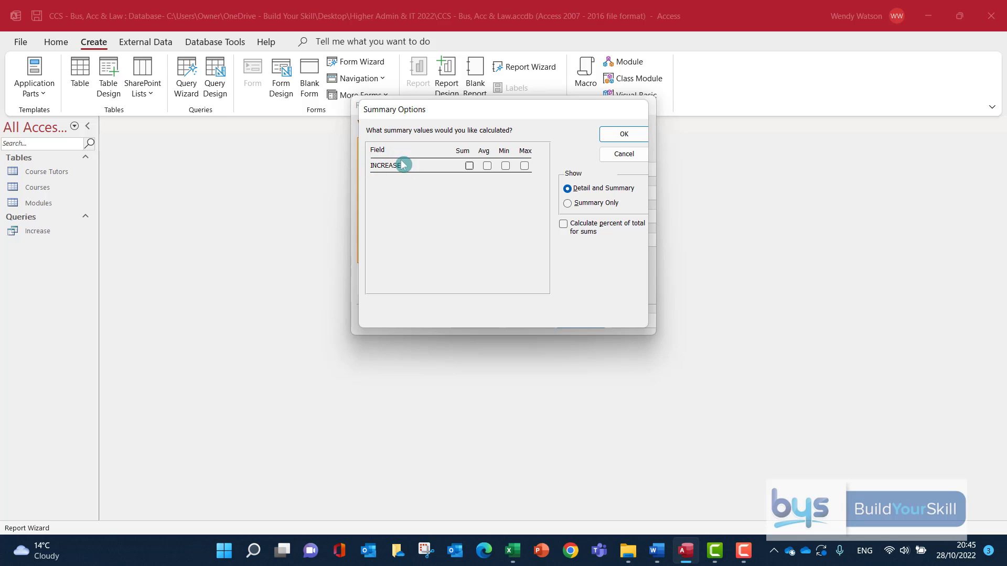
{"action": "left_click", "coordinate": [469, 167]}
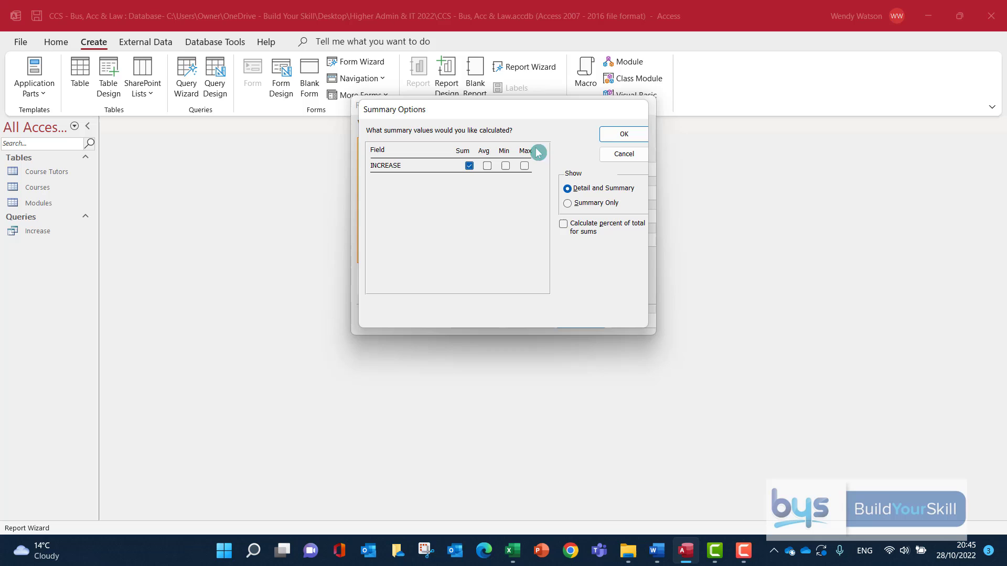
{"action": "left_click", "coordinate": [612, 135]}
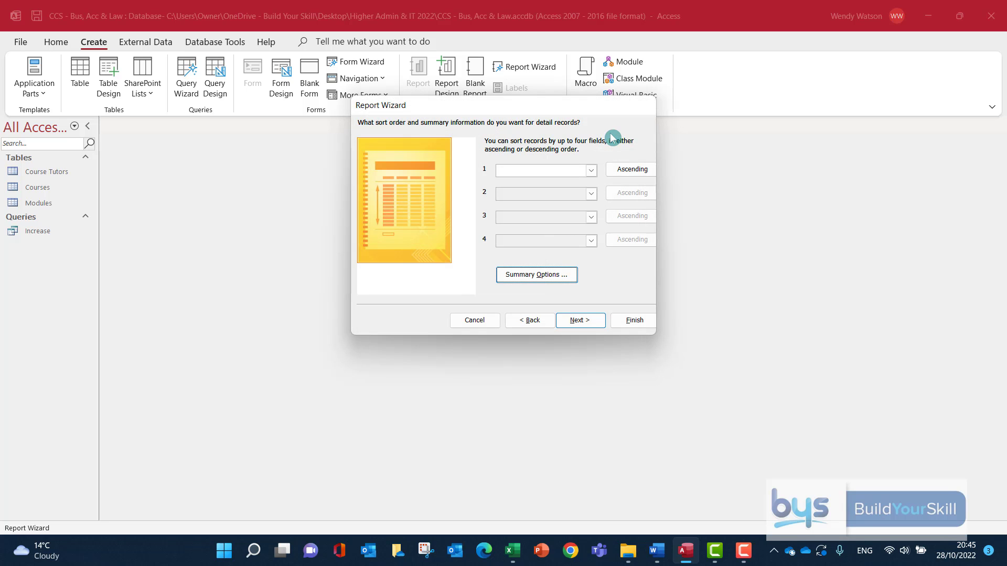
Choose the Block layout for the report
{"action": "left_click", "coordinate": [585, 324]}
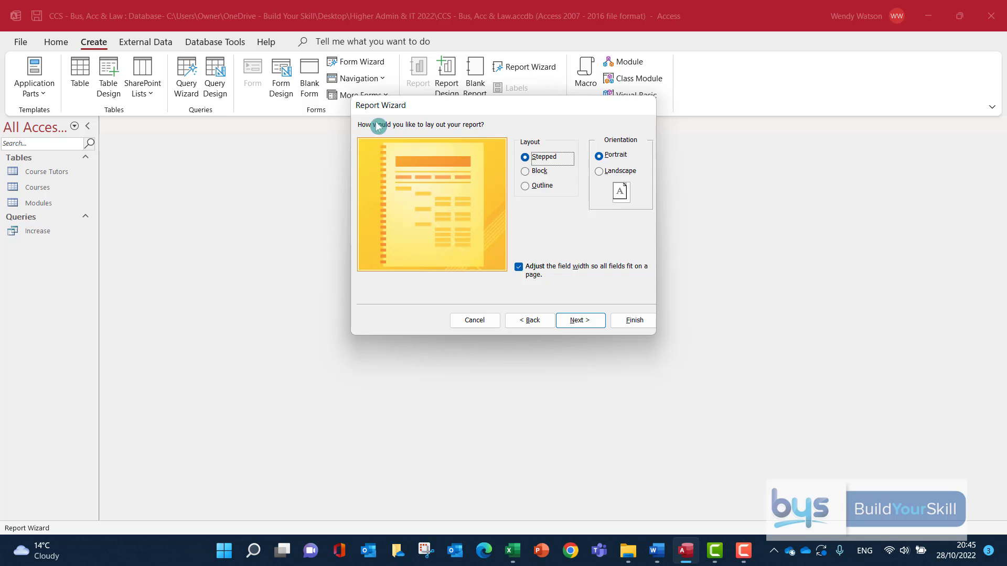
{"action": "left_click", "coordinate": [526, 173]}
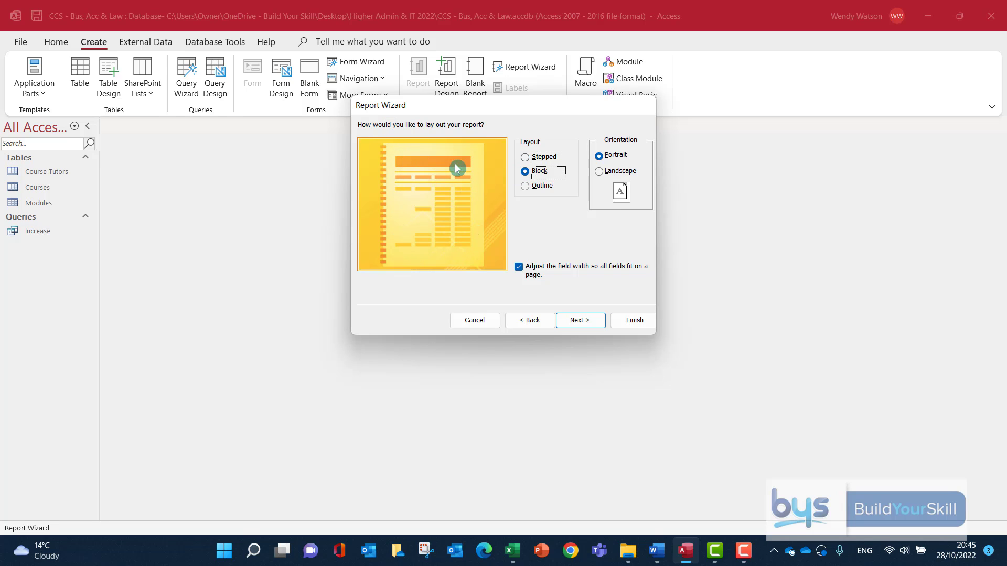
{"action": "left_click", "coordinate": [574, 321]}
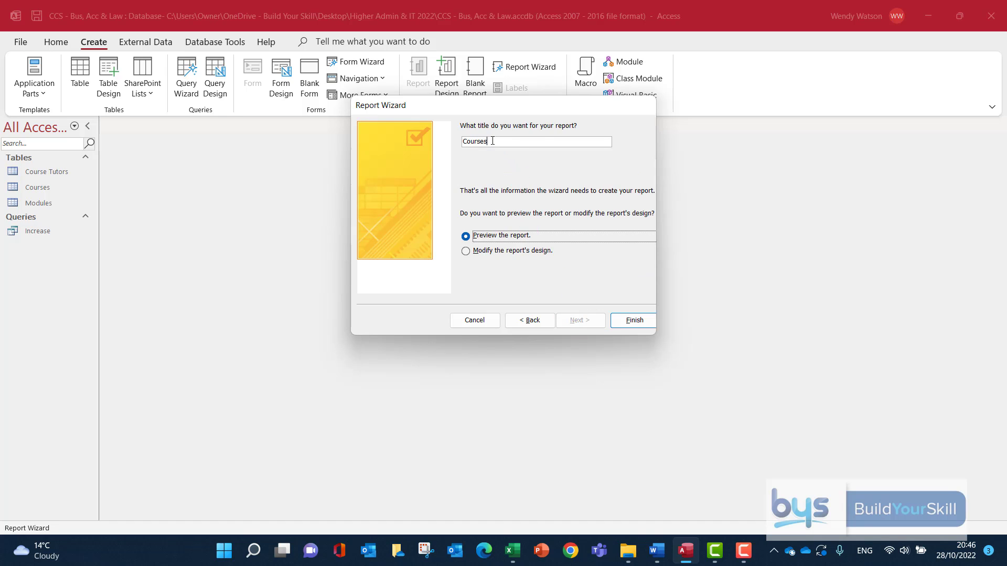
Title the report 'SALARY INCREASE FOR COURSE LEADERS' and finish with a preview
{"action": "left_click_drag", "start_coordinate": [457, 140], "coordinate": [454, 140]}
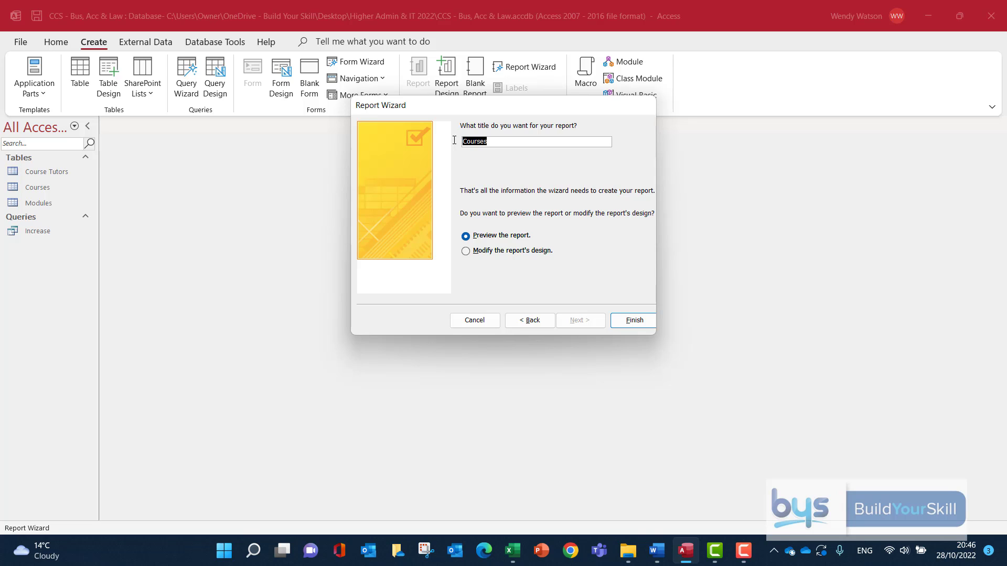
{"action": "type", "text": "S"}
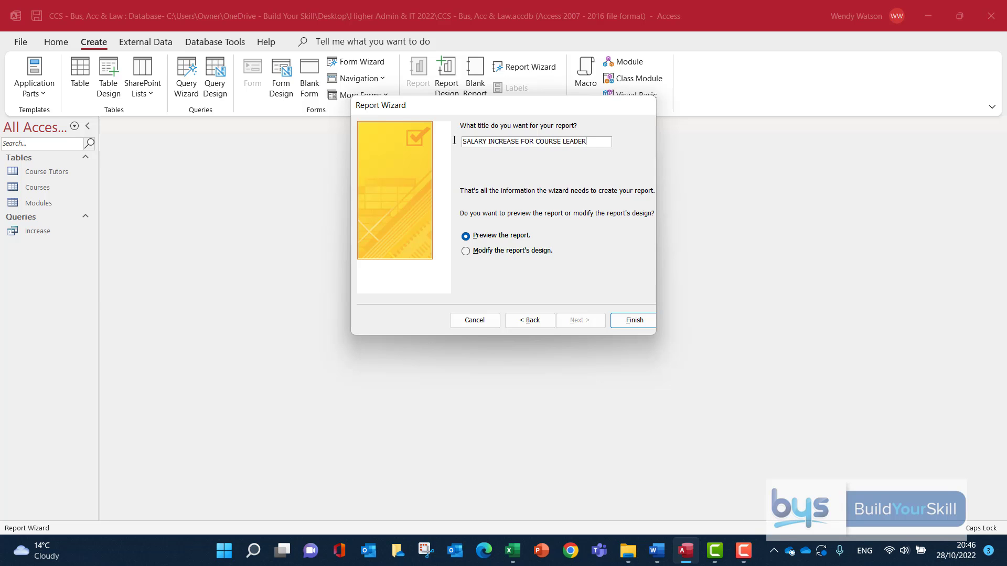
{"action": "left_click", "coordinate": [625, 320]}
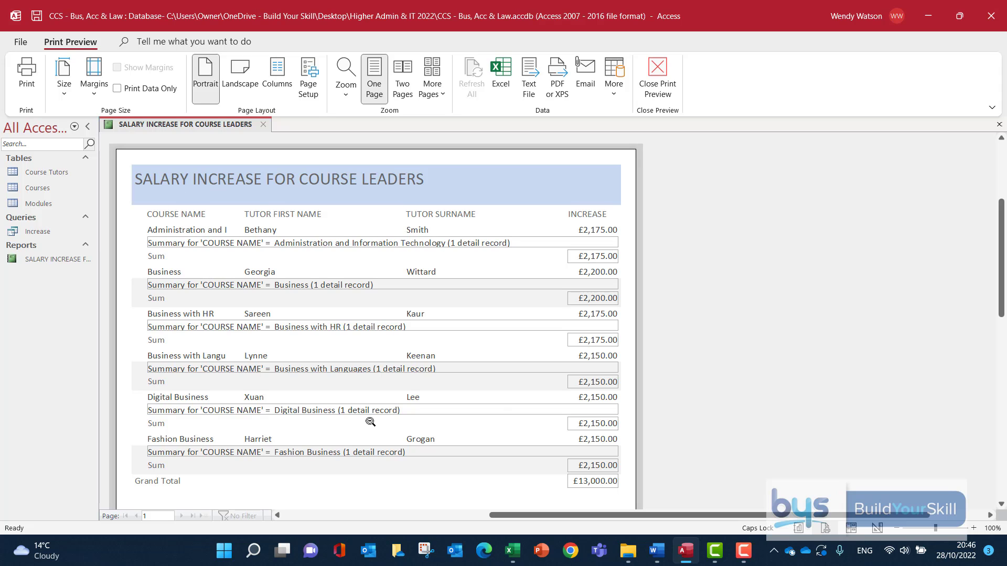
Close the print preview to return to Design View
{"action": "left_click", "coordinate": [653, 74]}
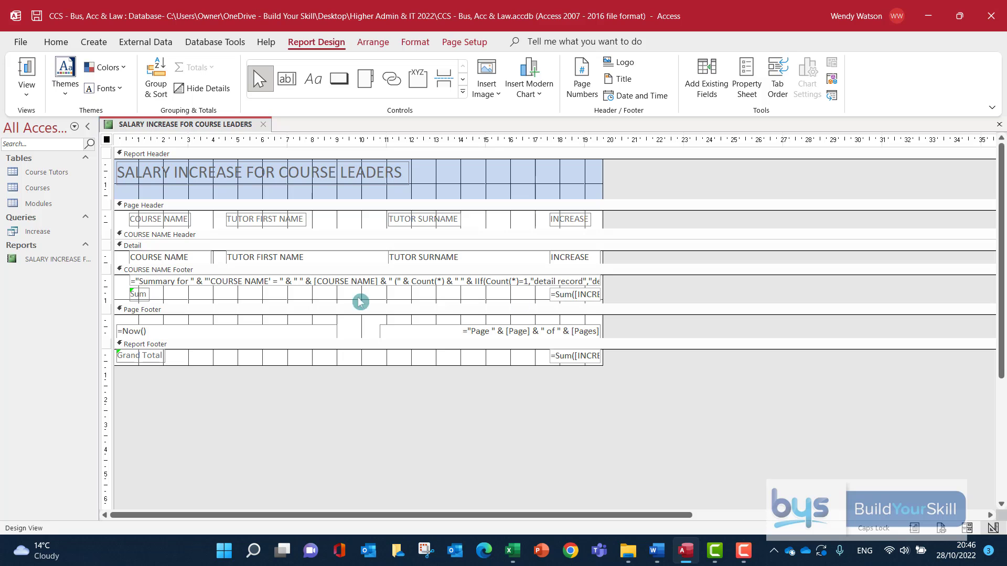
Delete the per-course summary text, Sum label and INCREASE subtotal, then view the report
{"action": "left_click", "coordinate": [278, 283]}
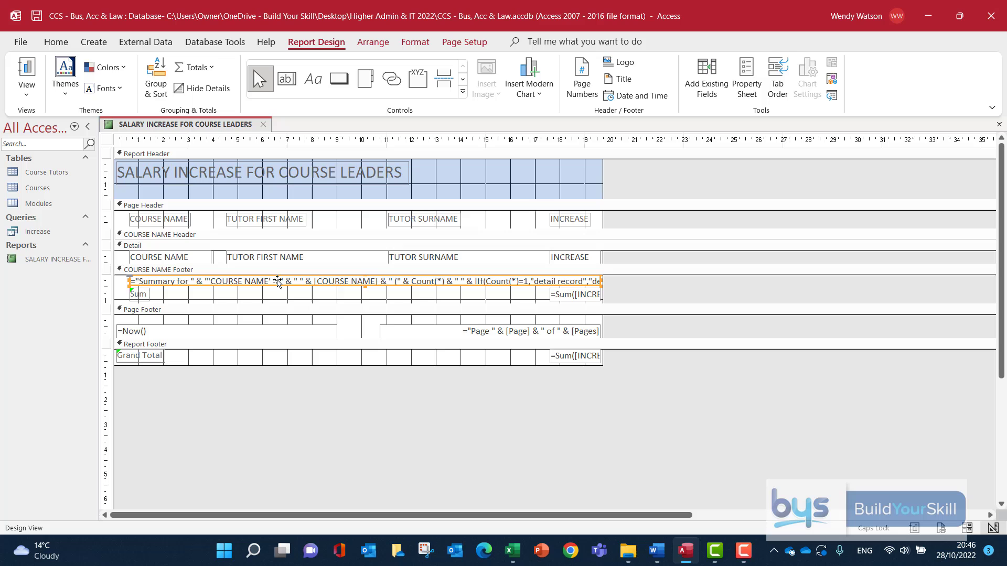
{"action": "key", "text": "Delete"}
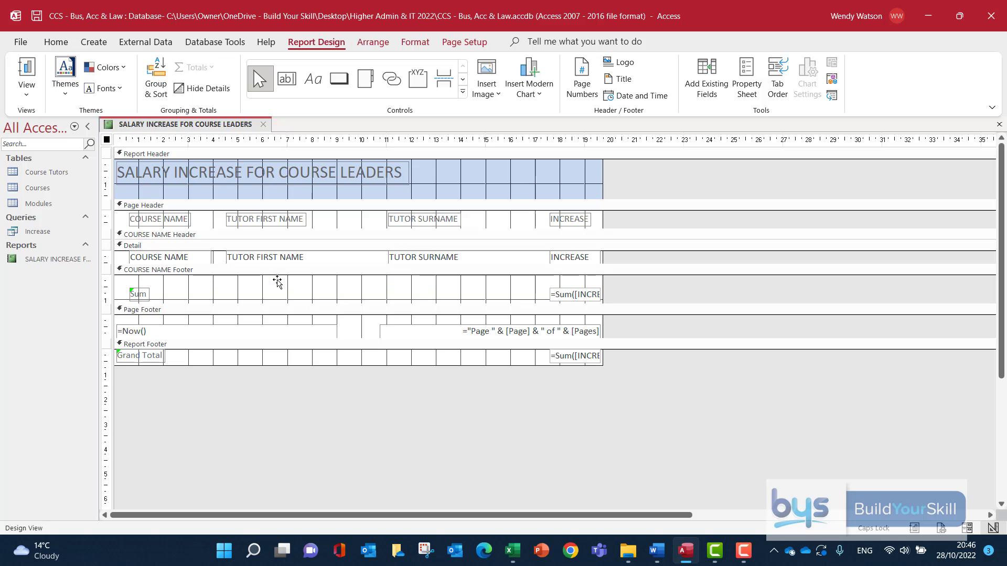
{"action": "left_click", "coordinate": [138, 292]}
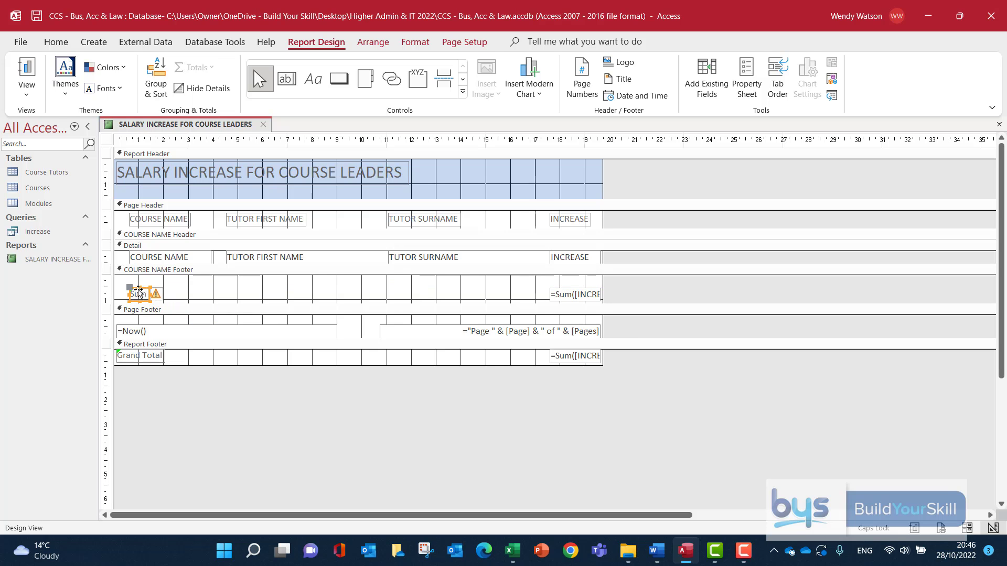
{"action": "key", "text": "Delete"}
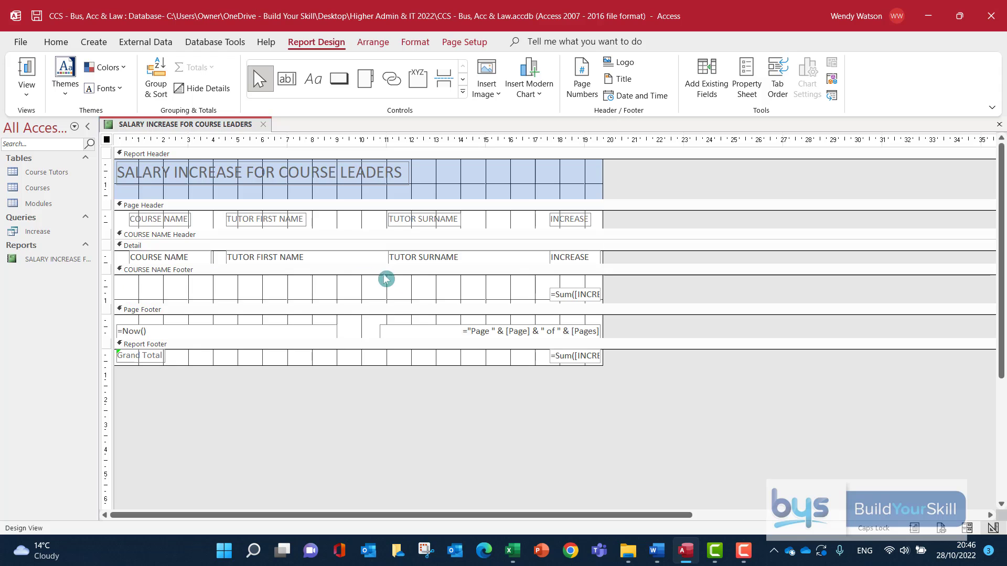
{"action": "left_click", "coordinate": [566, 297]}
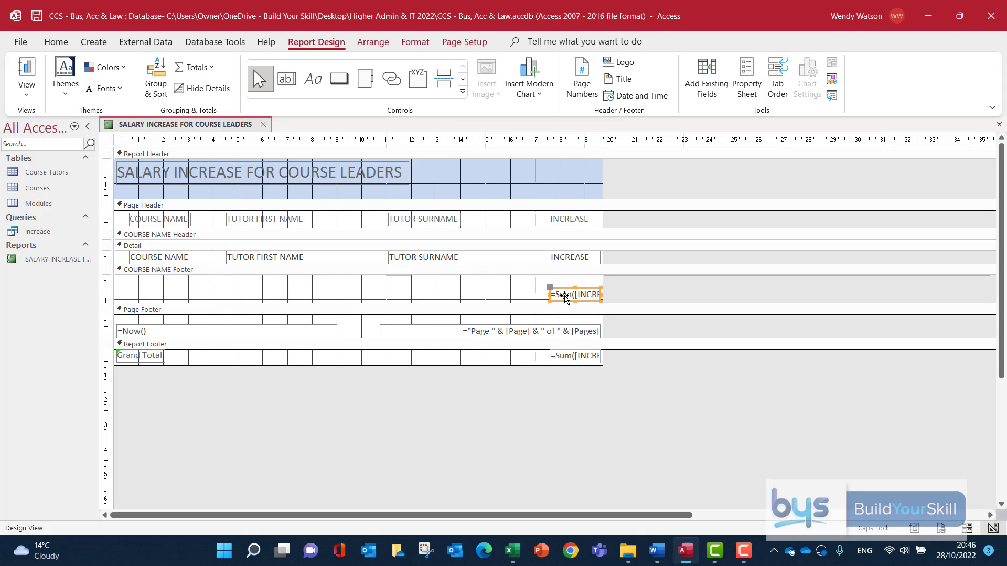
{"action": "key", "text": "Delete"}
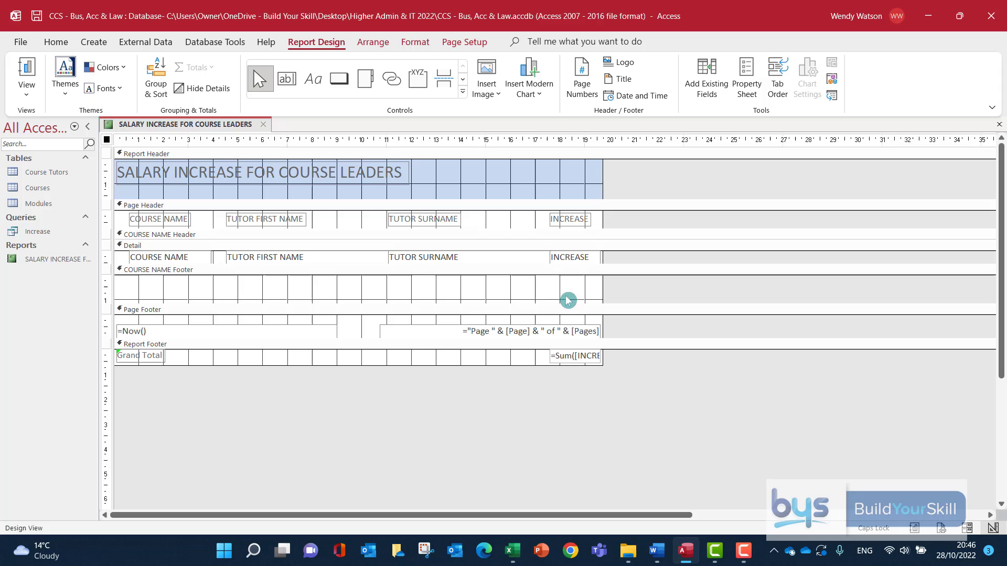
{"action": "left_click", "coordinate": [31, 73]}
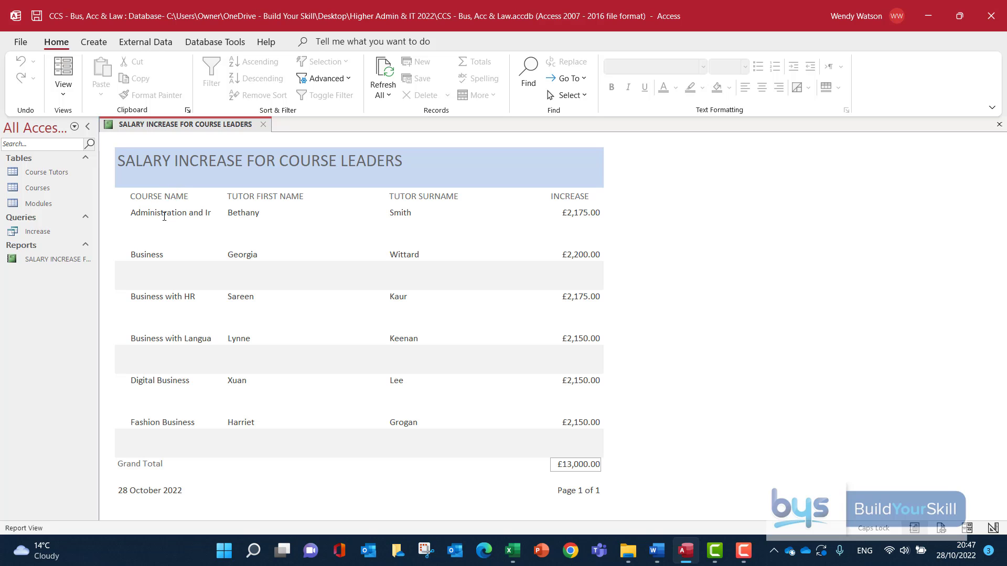
Switch the report back to Design View
{"action": "left_click", "coordinate": [147, 226]}
{"action": "left_click", "coordinate": [63, 93]}
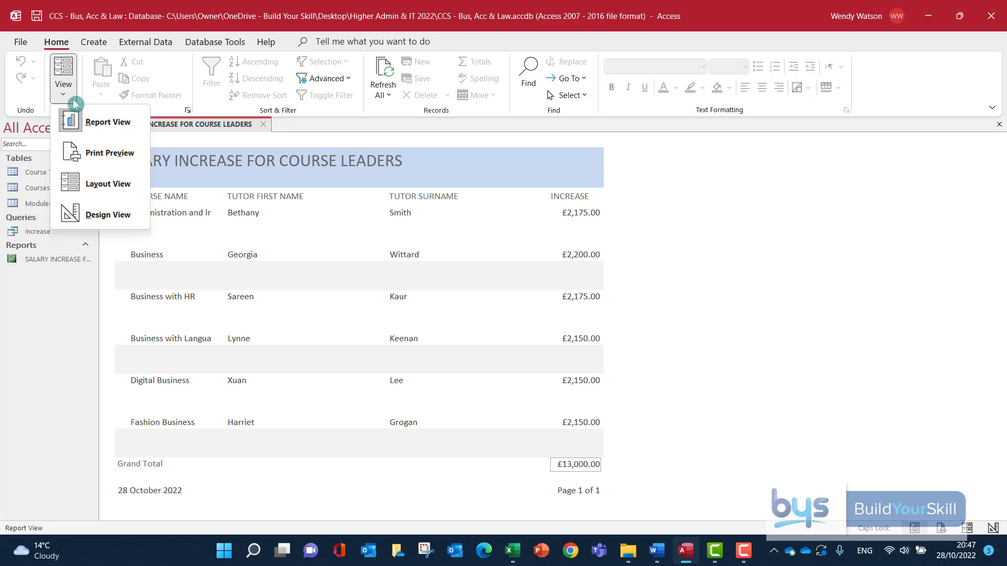
{"action": "left_click", "coordinate": [108, 215]}
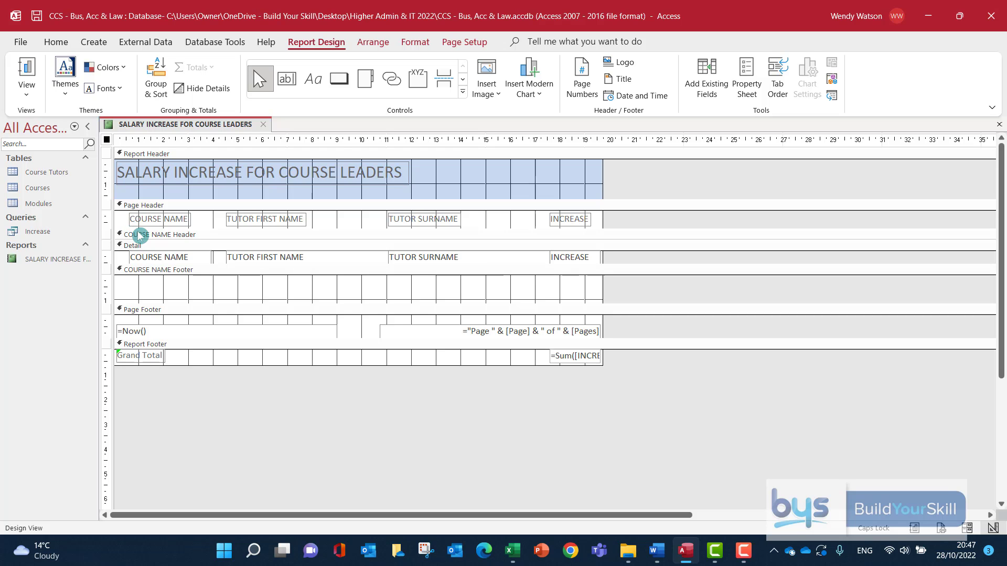
Move the COURSE NAME heading and field right, just before INCREASE
{"action": "left_click", "coordinate": [163, 216]}
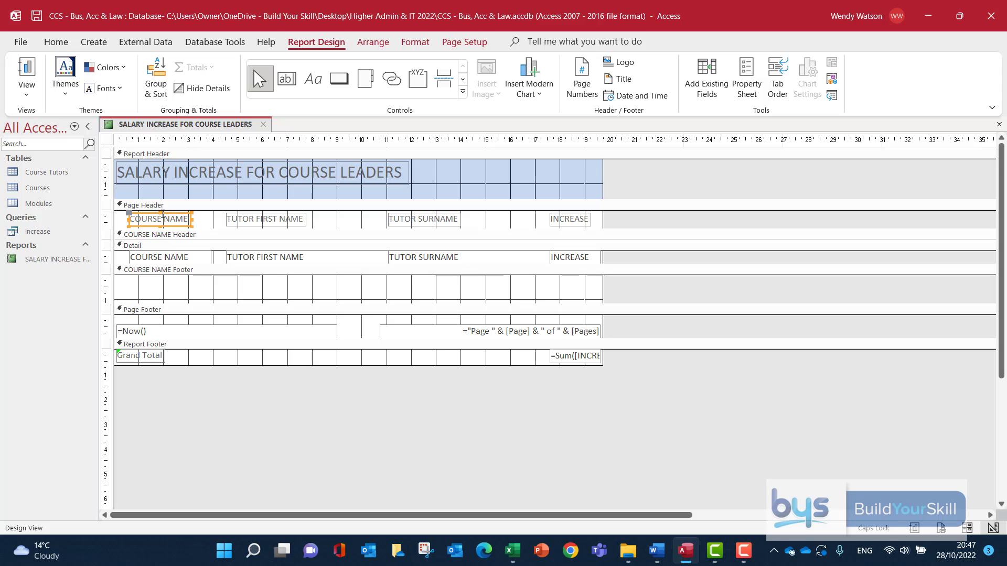
{"action": "left_click_drag", "start_coordinate": [165, 215], "coordinate": [512, 215]}
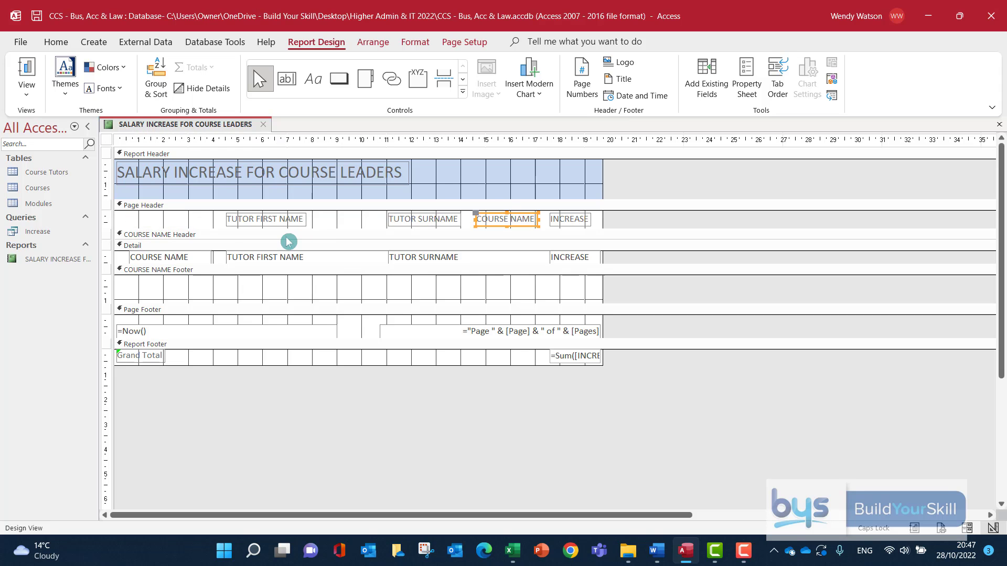
{"action": "left_click", "coordinate": [182, 257]}
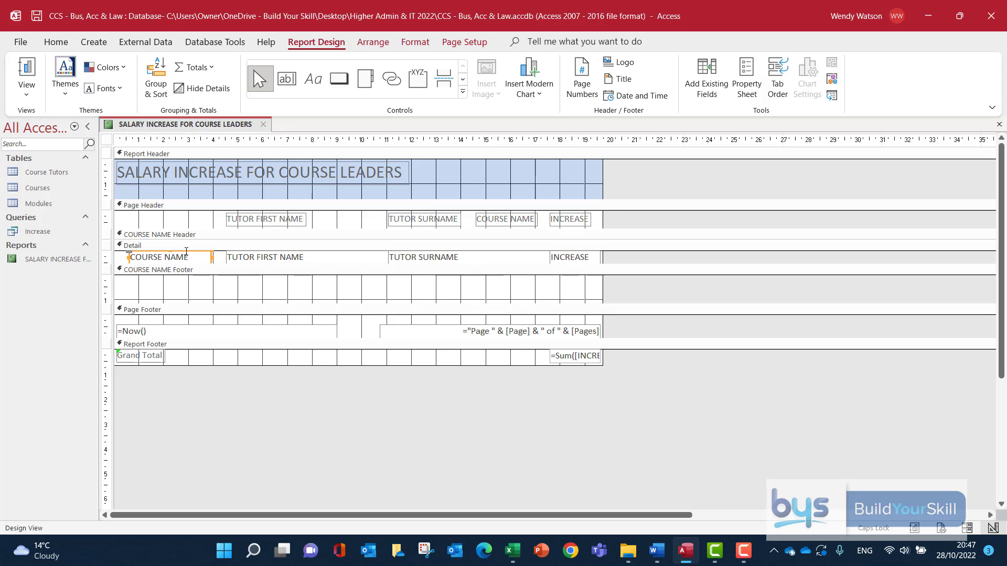
{"action": "mouse_move", "coordinate": [184, 254]}
{"action": "left_mouse_down"}
{"action": "mouse_move", "coordinate": [462, 264]}
{"action": "mouse_move", "coordinate": [519, 255]}
{"action": "left_mouse_up"}
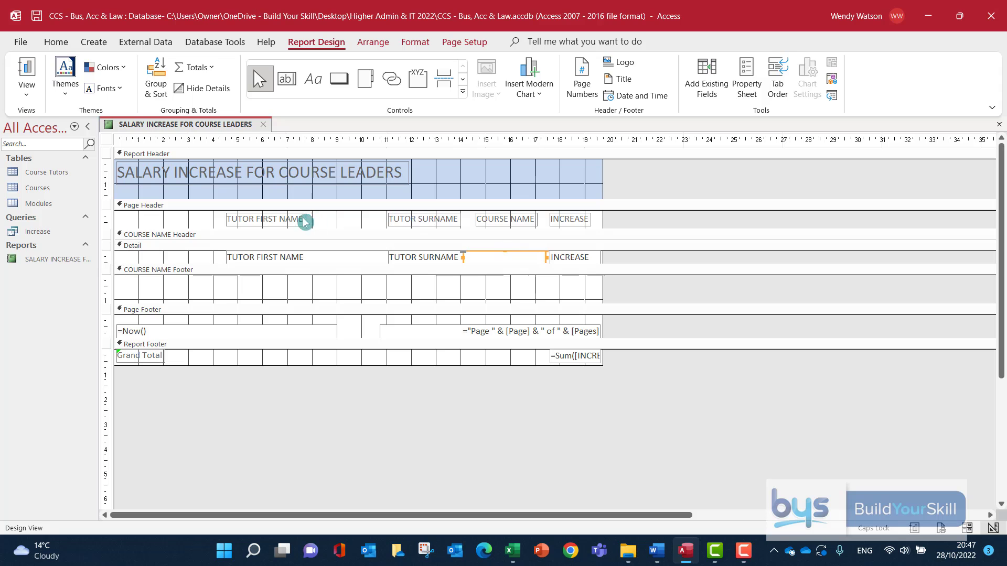
Move the TUTOR FIRST NAME heading and field to the left edge and narrow the field
{"action": "left_click", "coordinate": [276, 219]}
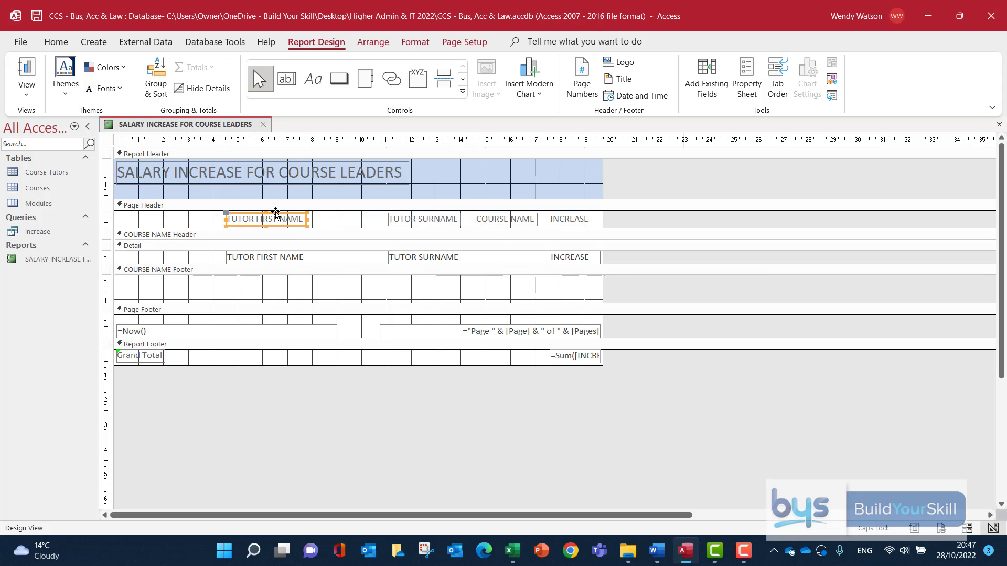
{"action": "left_click_drag", "start_coordinate": [276, 212], "coordinate": [166, 212]}
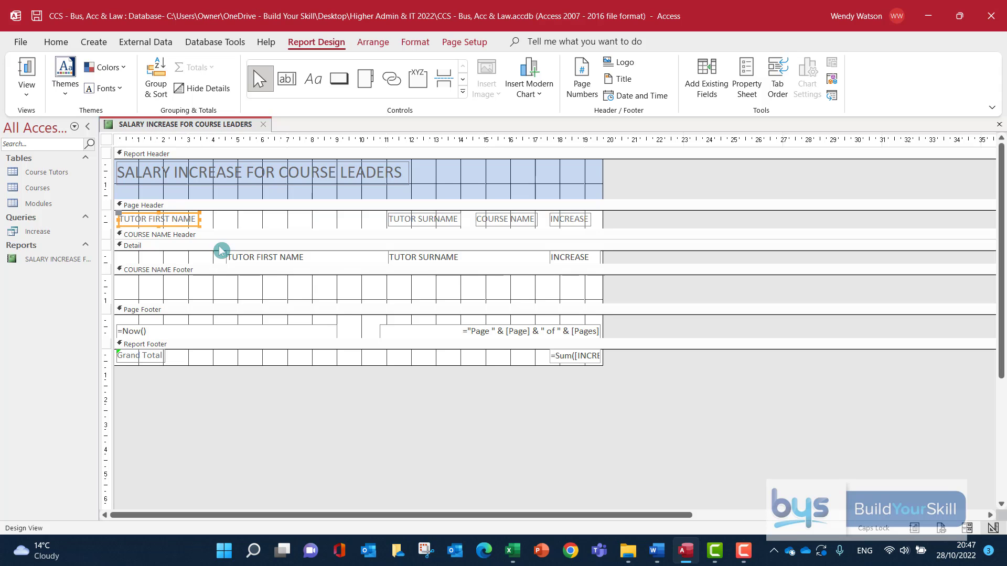
{"action": "left_click_drag", "start_coordinate": [281, 253], "coordinate": [177, 251]}
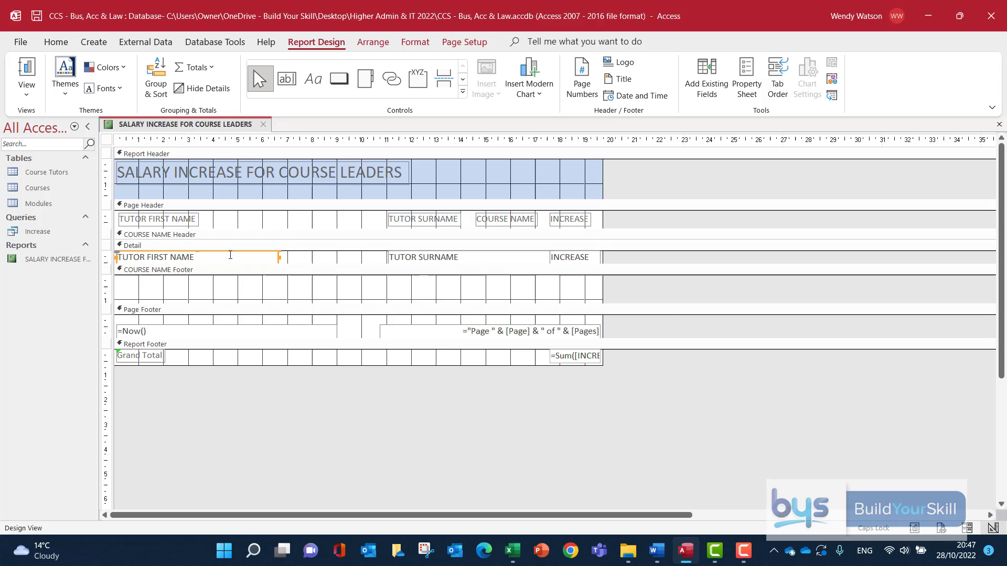
{"action": "left_click", "coordinate": [278, 256]}
{"action": "left_click_drag", "start_coordinate": [277, 256], "coordinate": [201, 257]}
Move the TUTOR SURNAME heading and field beside first name and narrow the field
{"action": "left_click", "coordinate": [431, 216]}
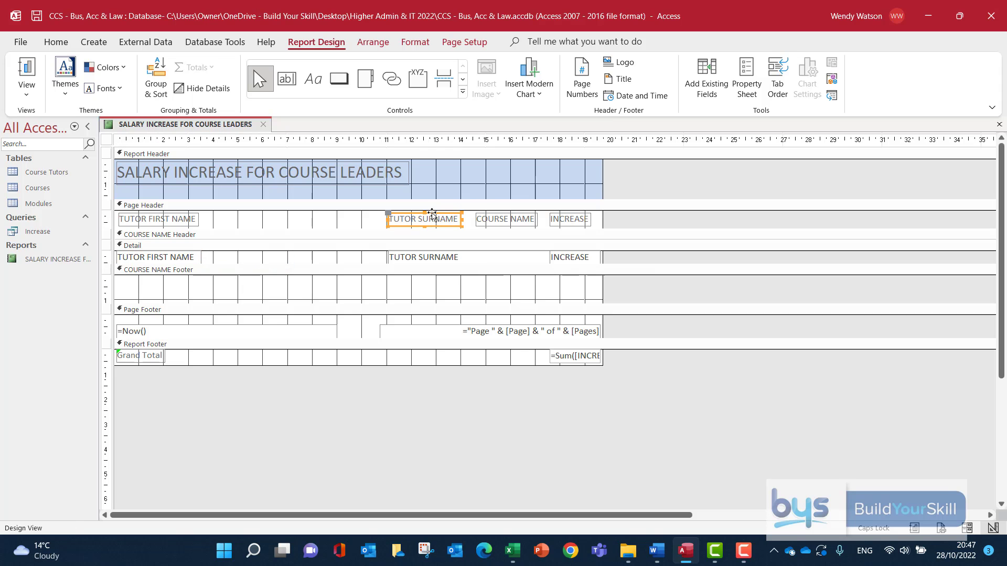
{"action": "left_click_drag", "start_coordinate": [432, 216], "coordinate": [256, 215]}
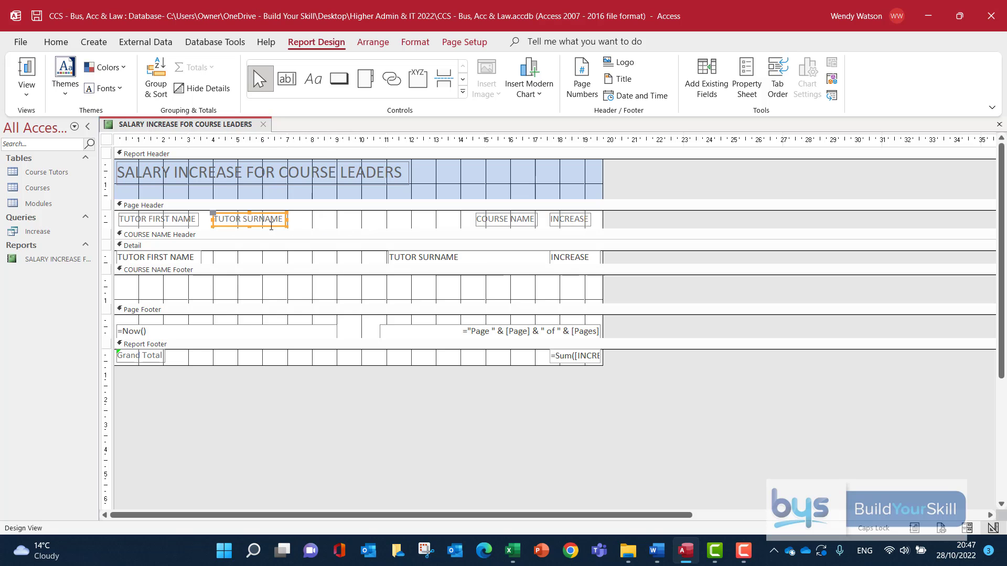
{"action": "left_click", "coordinate": [431, 256]}
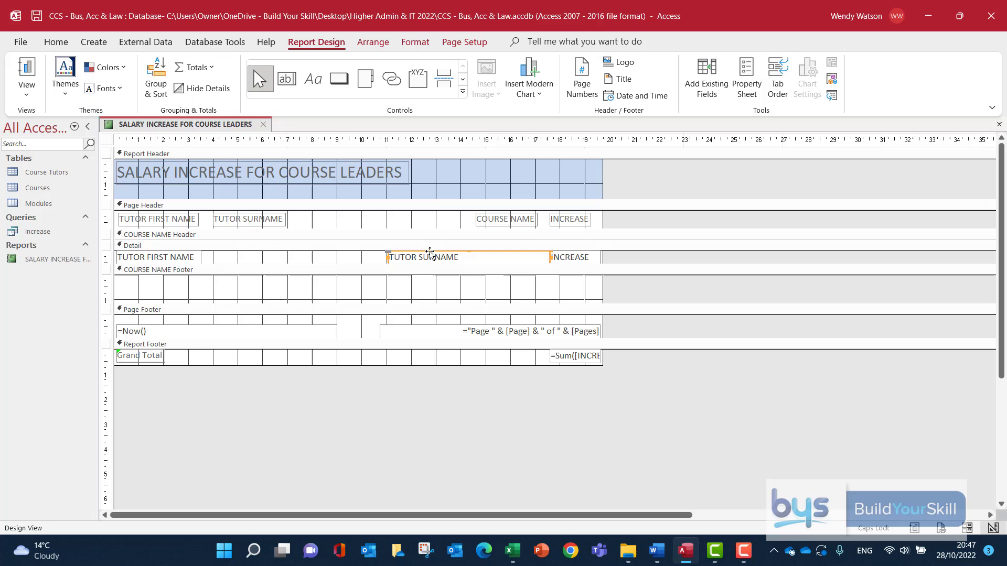
{"action": "left_click_drag", "start_coordinate": [431, 253], "coordinate": [256, 253]}
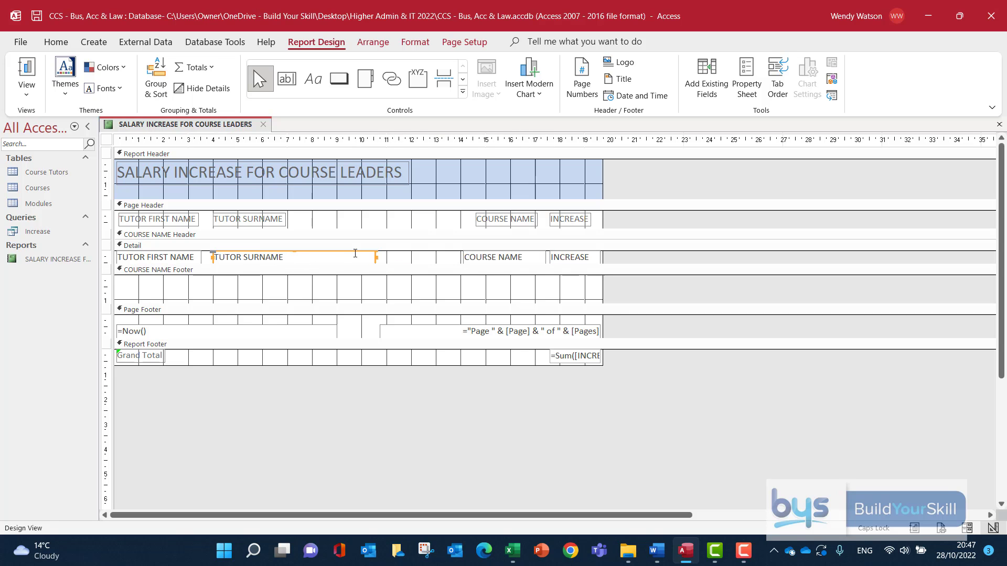
{"action": "left_click_drag", "start_coordinate": [374, 257], "coordinate": [291, 257]}
Widen the COURSE NAME heading and field leftward to fit full course titles, then preview
{"action": "left_click", "coordinate": [493, 221]}
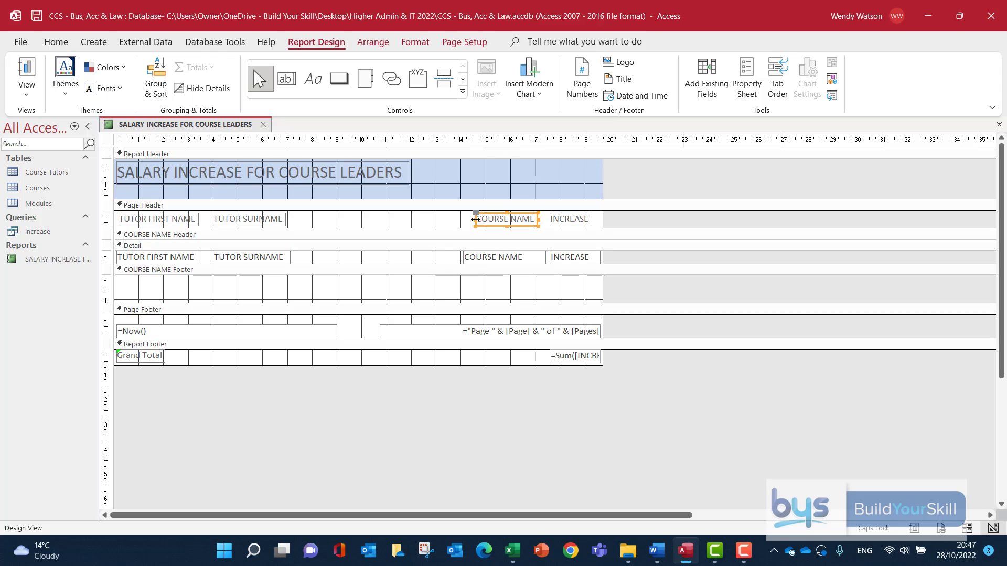
{"action": "left_click_drag", "start_coordinate": [476, 219], "coordinate": [310, 219]}
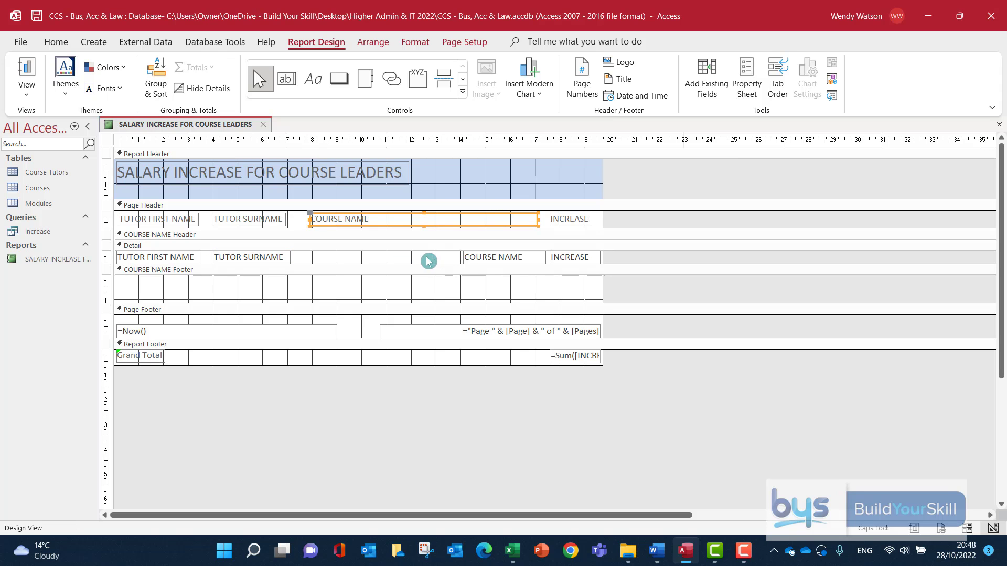
{"action": "left_click", "coordinate": [460, 259]}
{"action": "left_click_drag", "start_coordinate": [461, 258], "coordinate": [313, 257]}
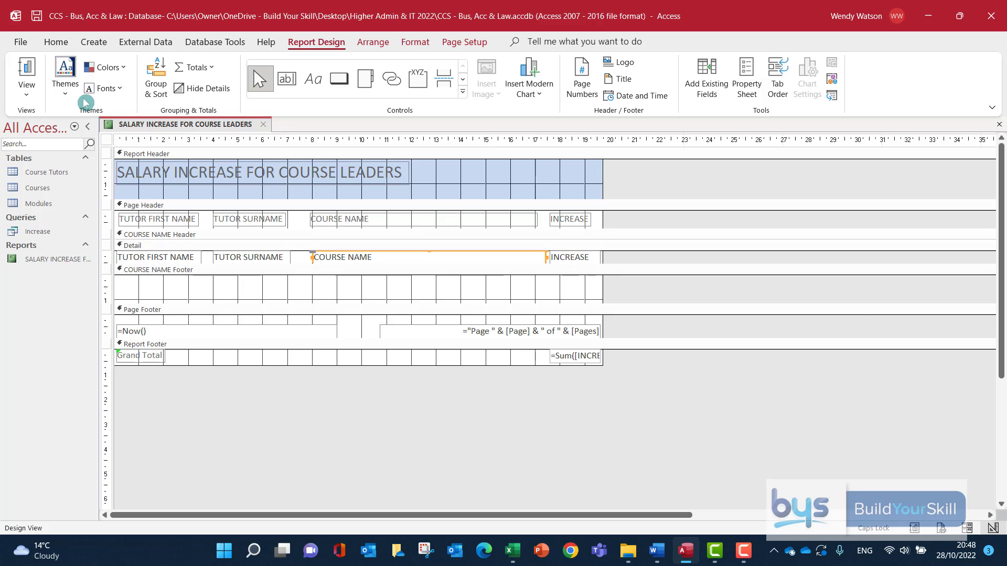
{"action": "left_click", "coordinate": [27, 73]}
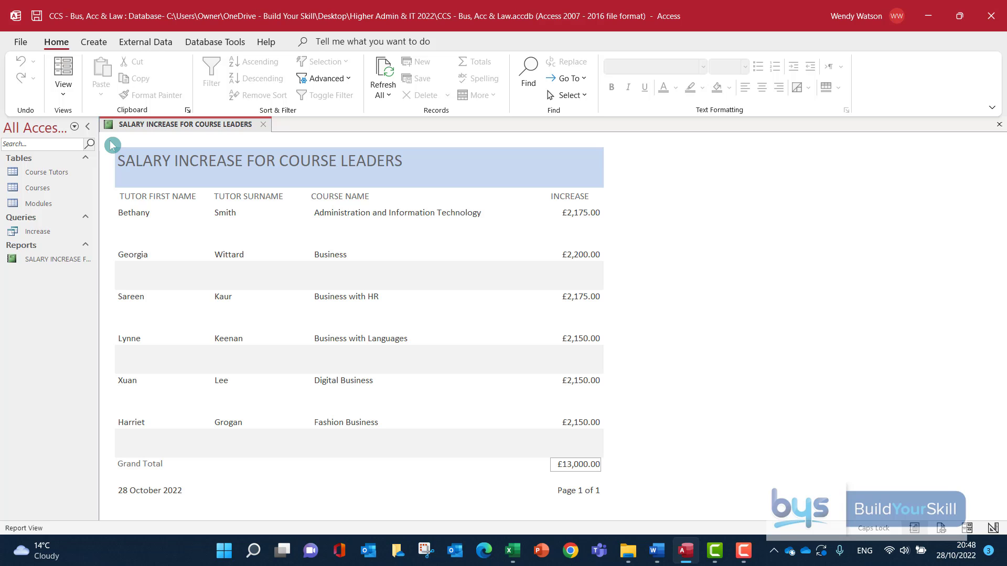
In Design View, align the TUTOR FIRST NAME heading and COURSE NAME field, then recheck Report View
{"action": "left_click", "coordinate": [63, 100]}
{"action": "left_click", "coordinate": [105, 213]}
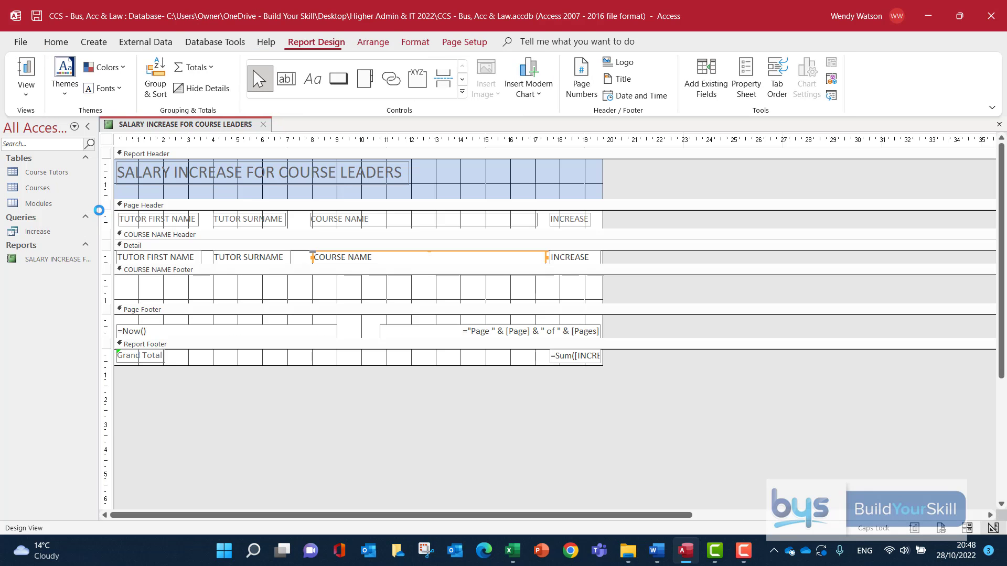
{"action": "left_click", "coordinate": [146, 217]}
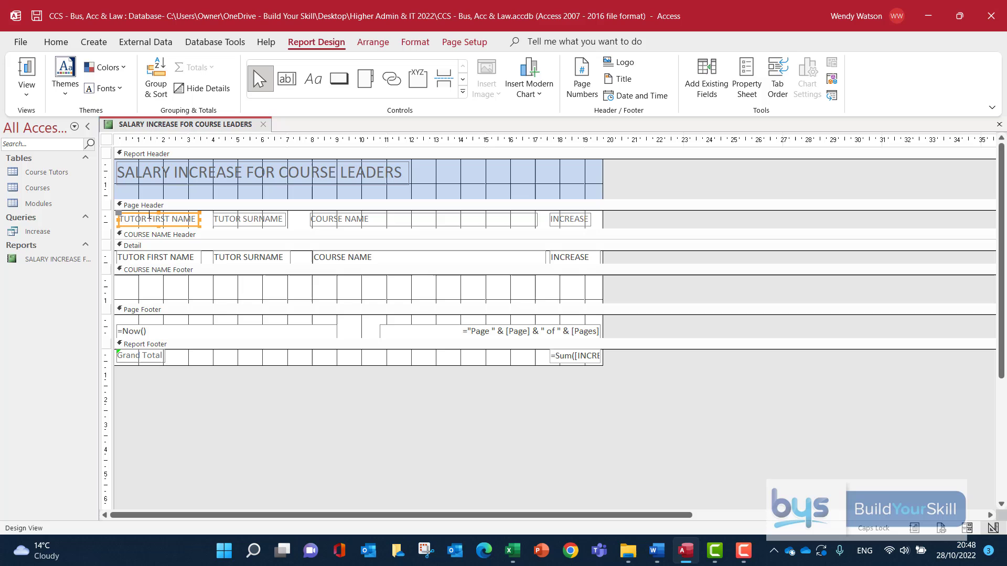
{"action": "left_click_drag", "start_coordinate": [149, 215], "coordinate": [147, 215]}
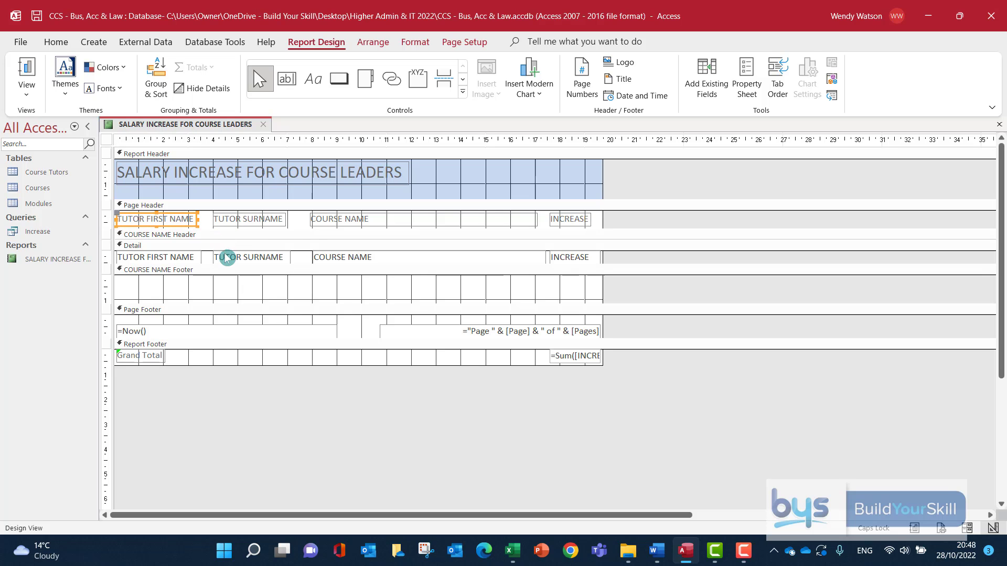
{"action": "left_click", "coordinate": [317, 257]}
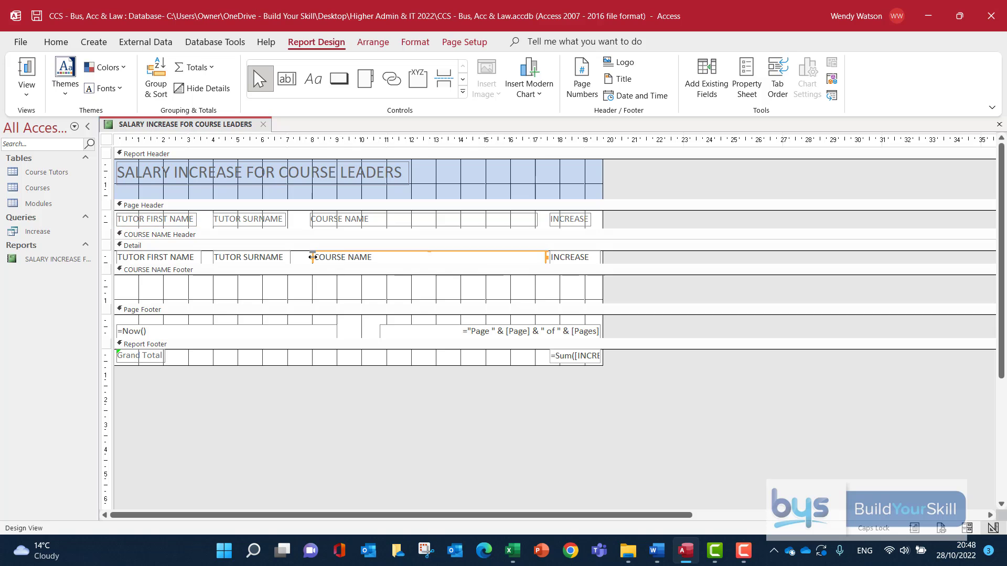
{"action": "left_click_drag", "start_coordinate": [311, 257], "coordinate": [309, 258]}
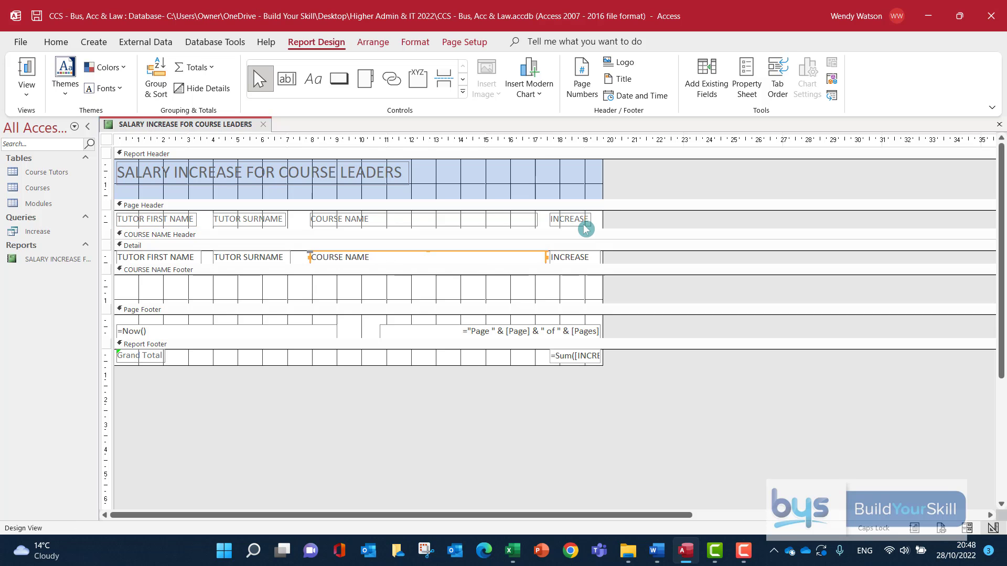
{"action": "left_click", "coordinate": [30, 75]}
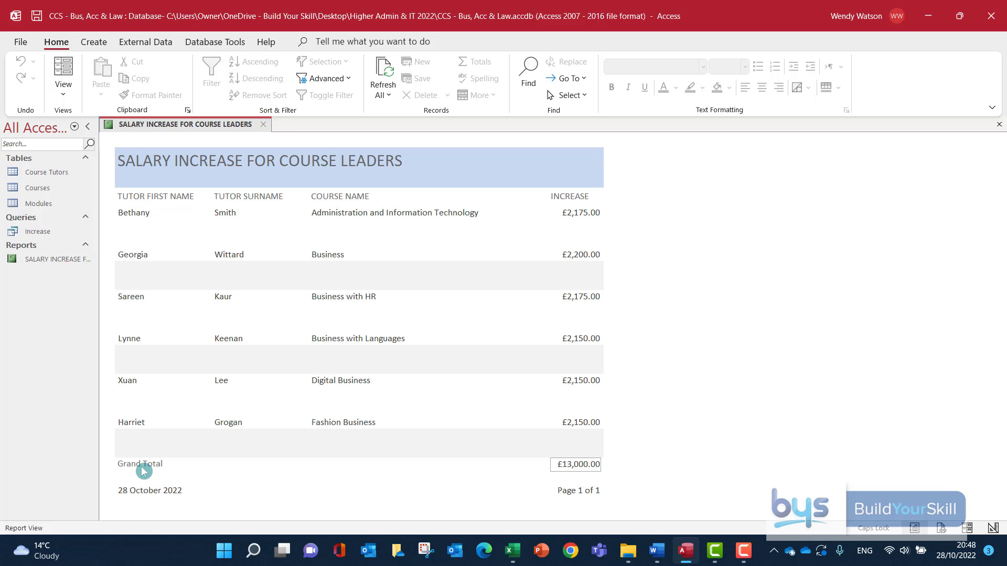
Rename the Report Footer's Grand Total label to 'Total Salary Increase' and check it in Report View
{"action": "left_click", "coordinate": [63, 92]}
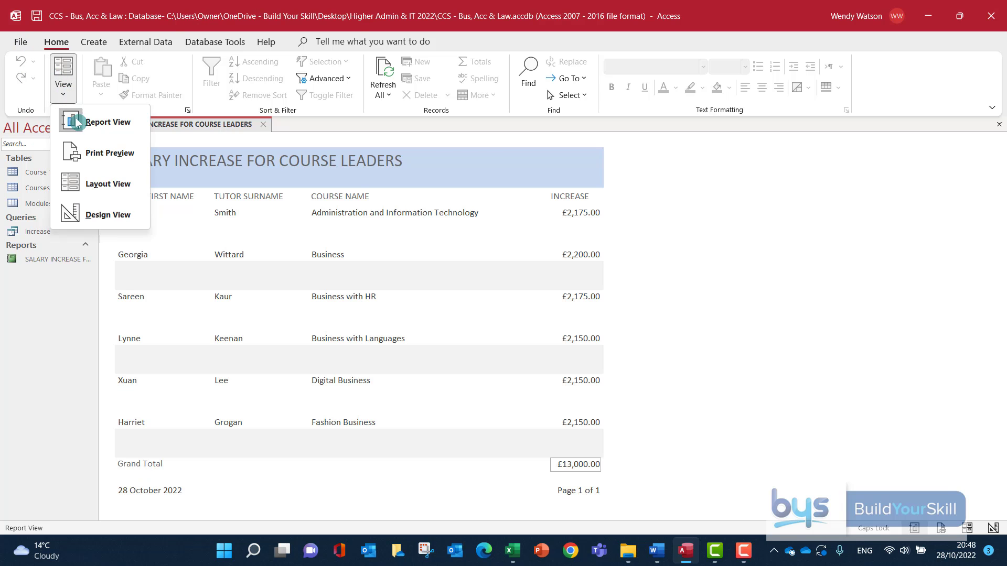
{"action": "left_click", "coordinate": [92, 210]}
{"action": "left_click", "coordinate": [121, 356]}
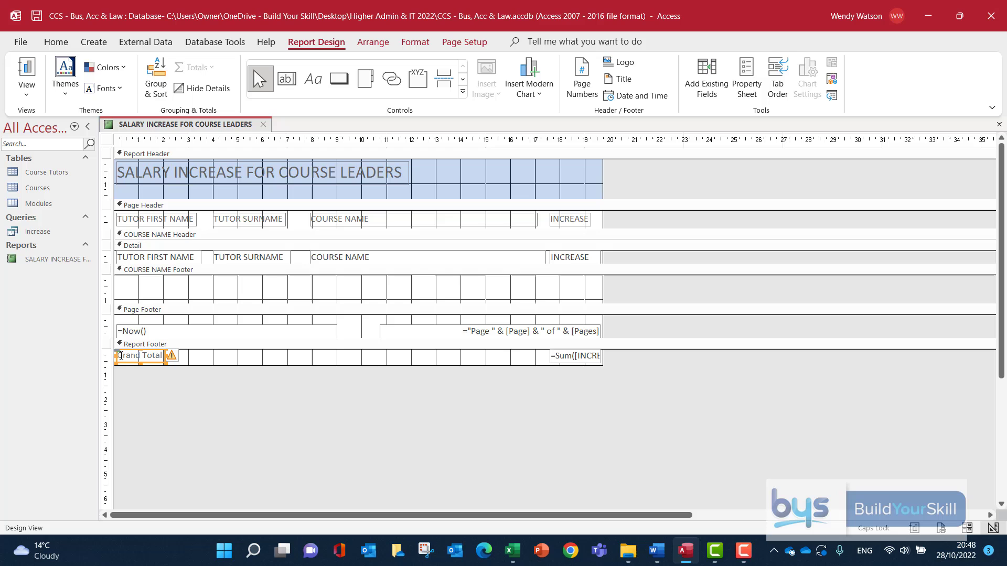
{"action": "left_click_drag", "start_coordinate": [118, 356], "coordinate": [160, 356]}
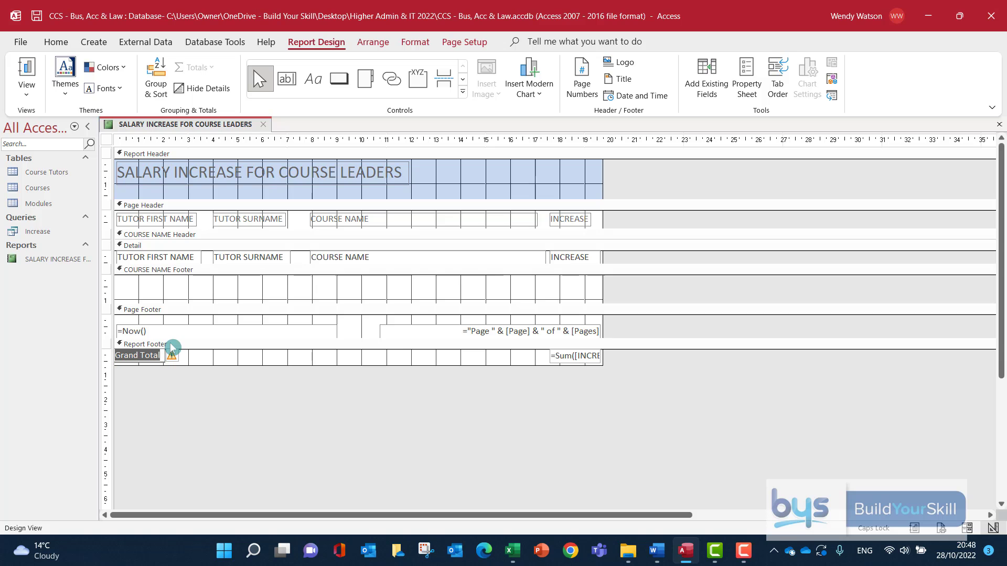
{"action": "type", "text": "gtPTA"}
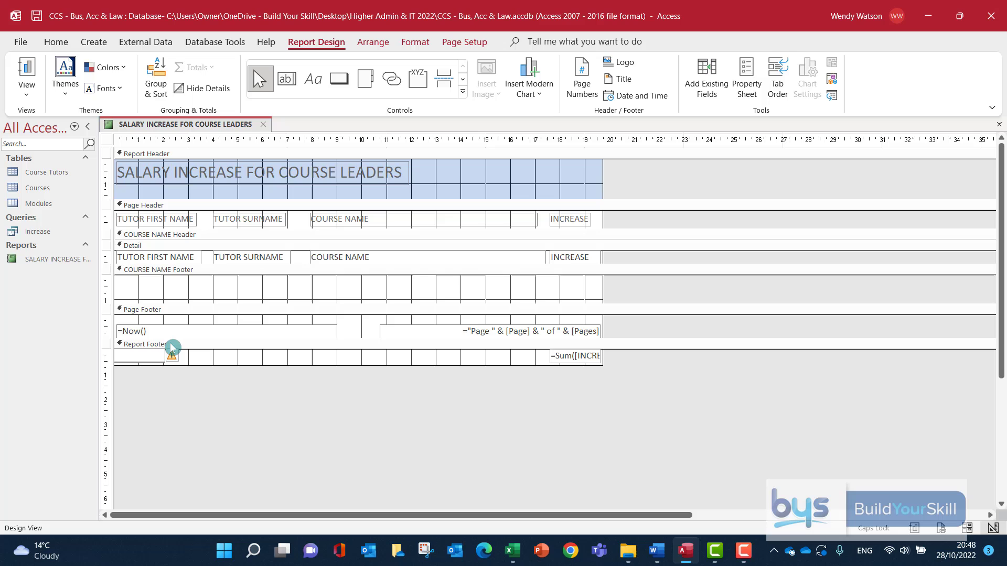
{"action": "type", "text": "t"}
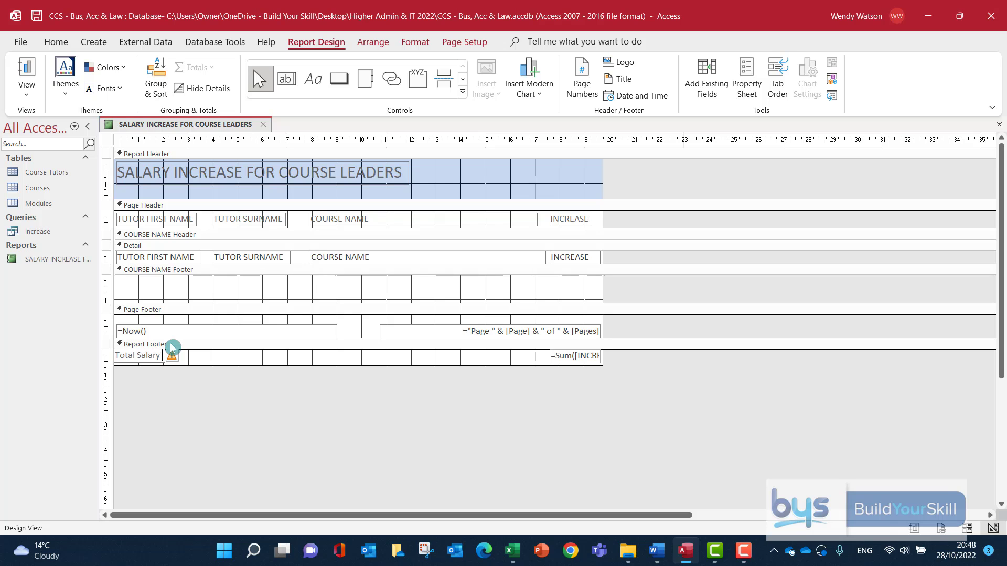
{"action": "type", "text": "otal Salary Inc"}
{"action": "key", "text": "Return"}
{"action": "left_click", "coordinate": [20, 69]}
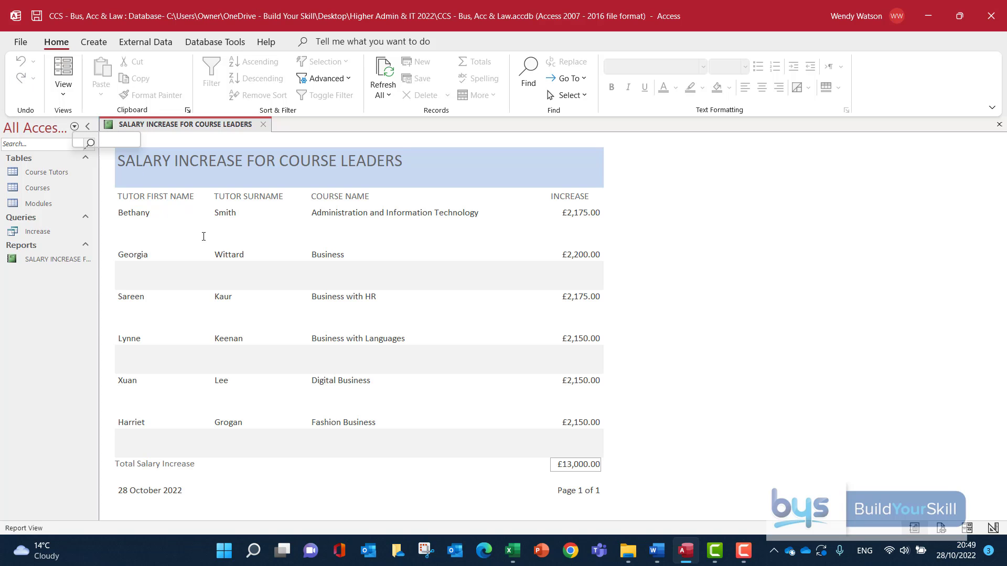
Resize the footer's Sum([INCREASE]) box so £13,000.00 shows in full under the INCREASE column
{"action": "left_click", "coordinate": [63, 93]}
{"action": "left_click", "coordinate": [101, 215]}
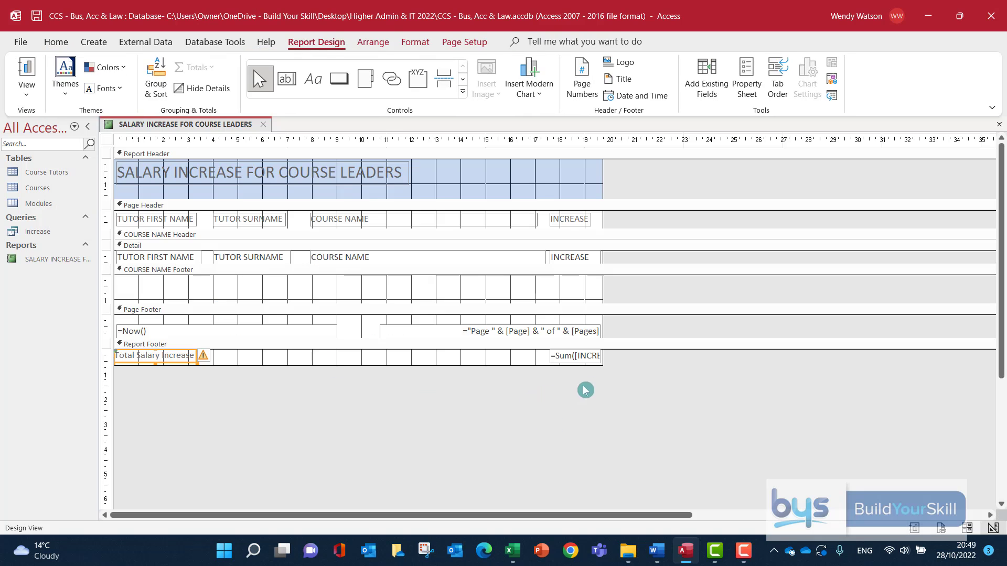
{"action": "left_click", "coordinate": [560, 361]}
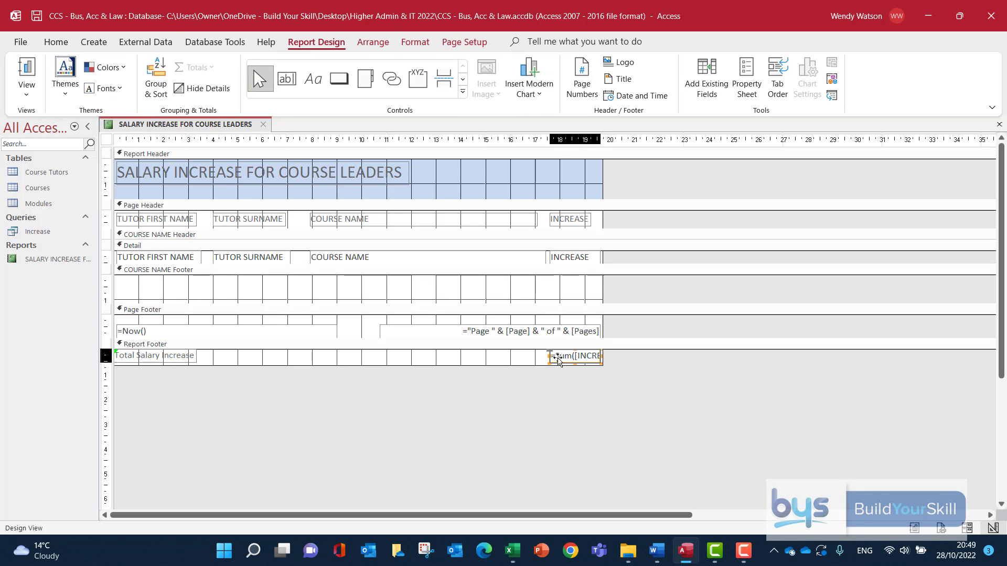
{"action": "left_click_drag", "start_coordinate": [549, 357], "coordinate": [512, 356]}
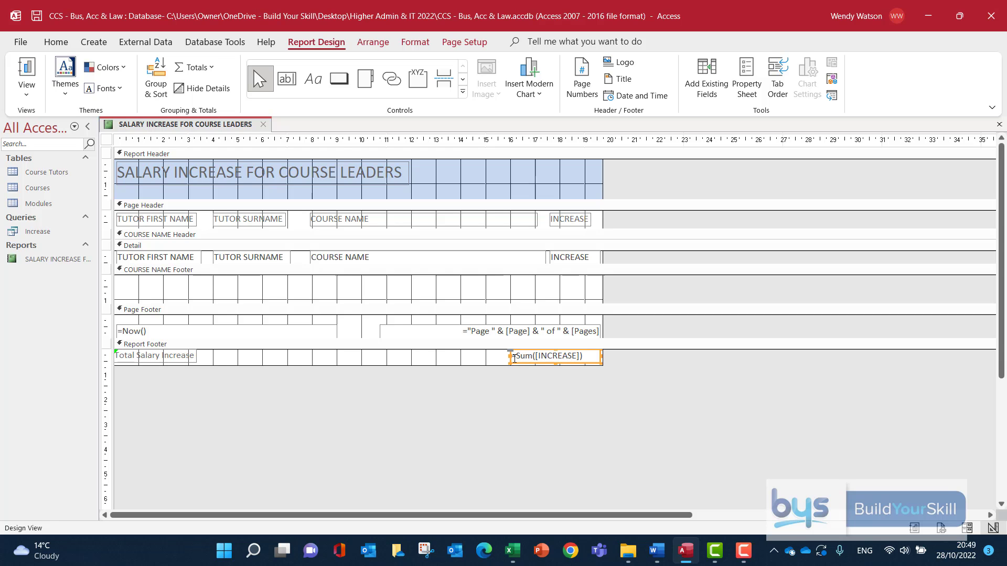
{"action": "left_click_drag", "start_coordinate": [510, 360], "coordinate": [538, 356]}
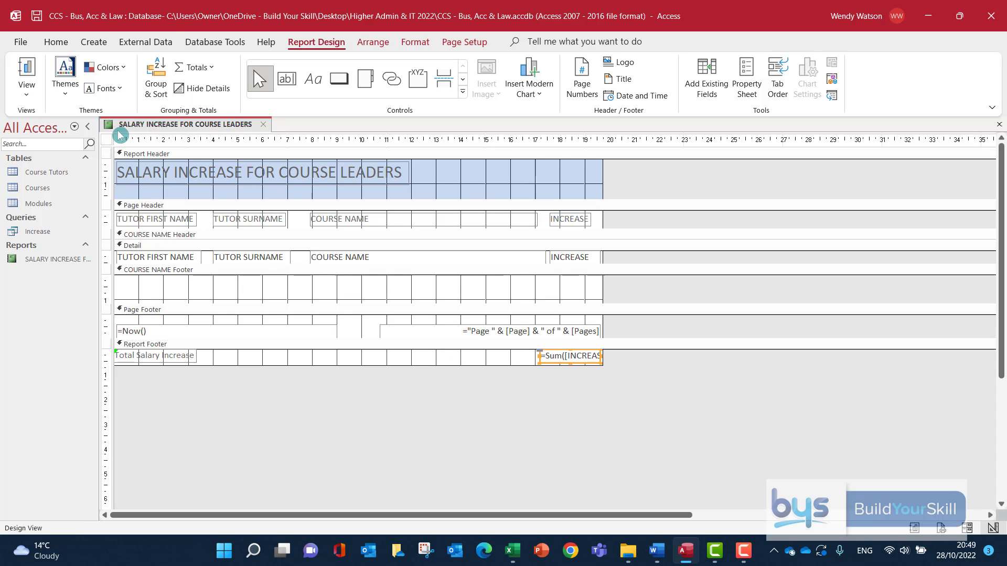
{"action": "left_click", "coordinate": [30, 67]}
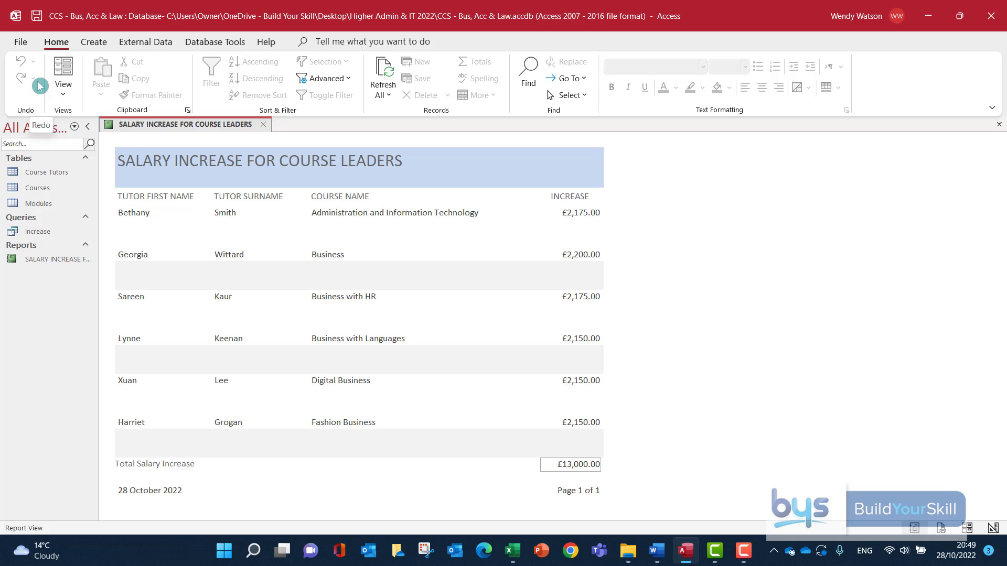
Place the CCS Logo in the report header right of the title, preview it, then close the report
{"action": "left_click", "coordinate": [63, 99]}
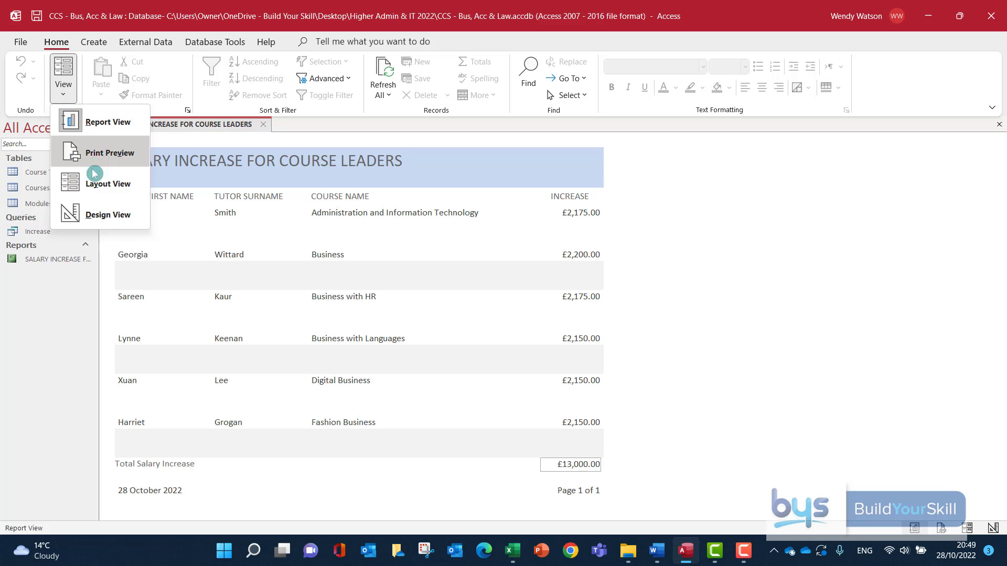
{"action": "left_click", "coordinate": [103, 214]}
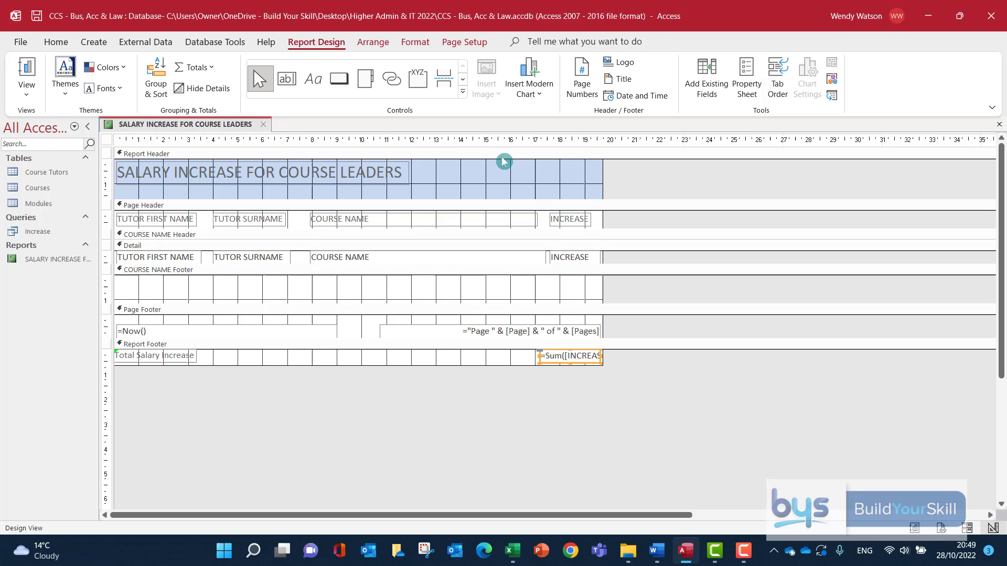
{"action": "left_click", "coordinate": [499, 184]}
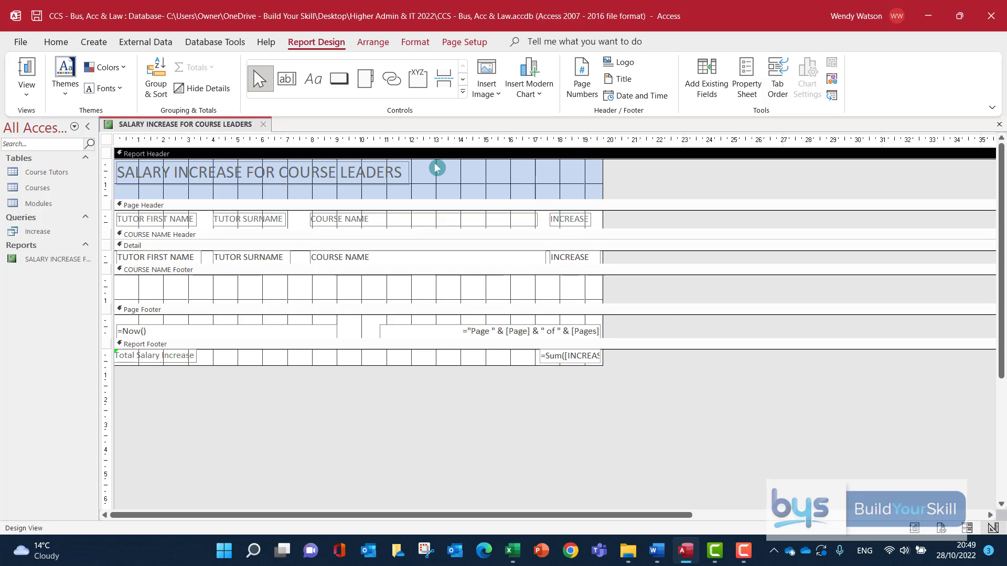
{"action": "left_click", "coordinate": [485, 74]}
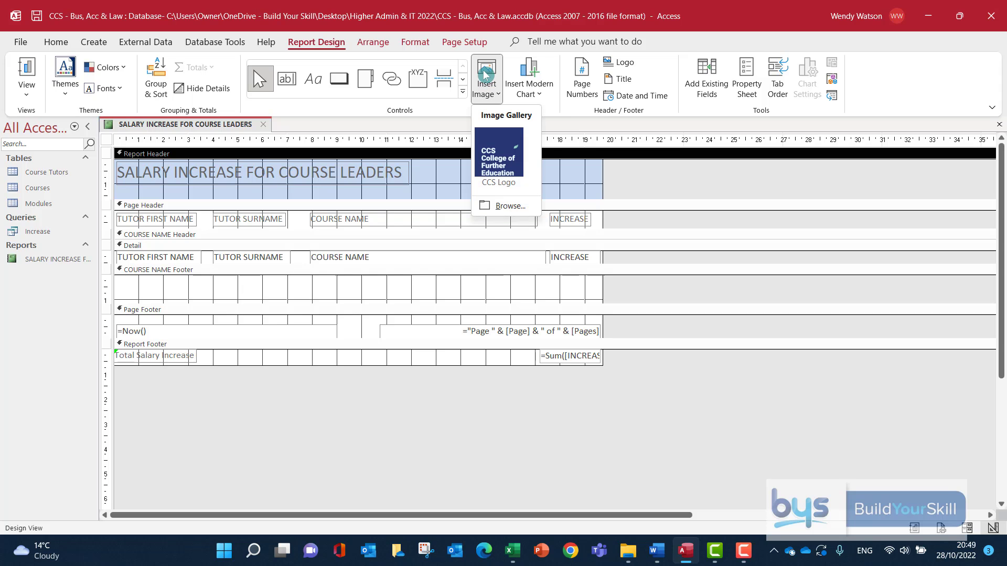
{"action": "left_click", "coordinate": [491, 152]}
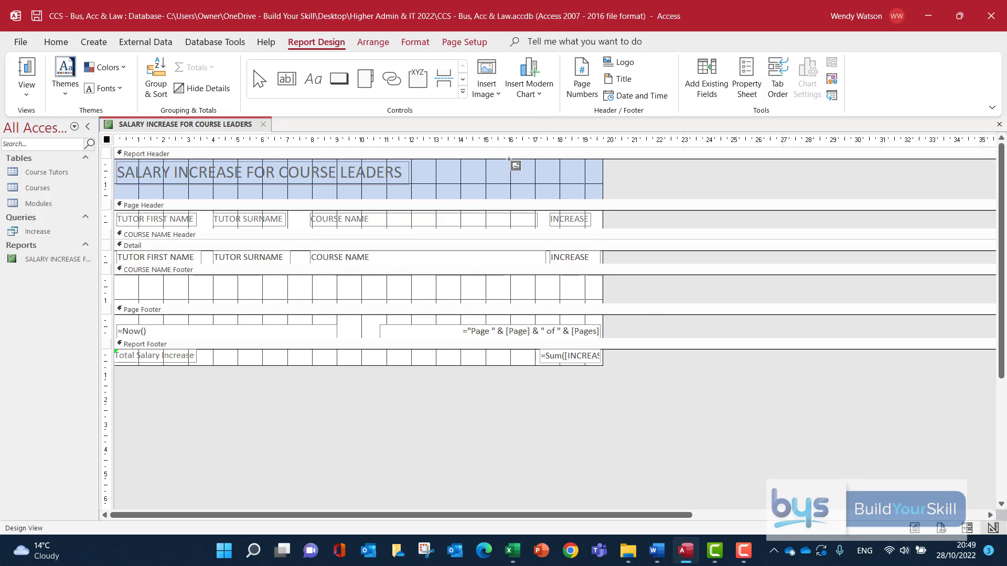
{"action": "left_click_drag", "start_coordinate": [513, 162], "coordinate": [566, 199]}
{"action": "left_click_drag", "start_coordinate": [546, 165], "coordinate": [566, 165]}
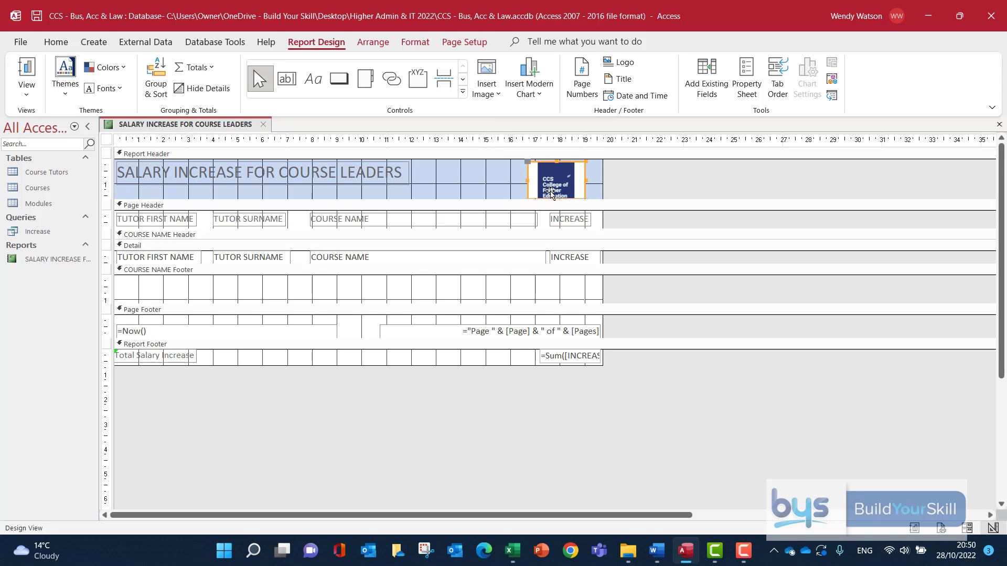
{"action": "left_click", "coordinate": [26, 71]}
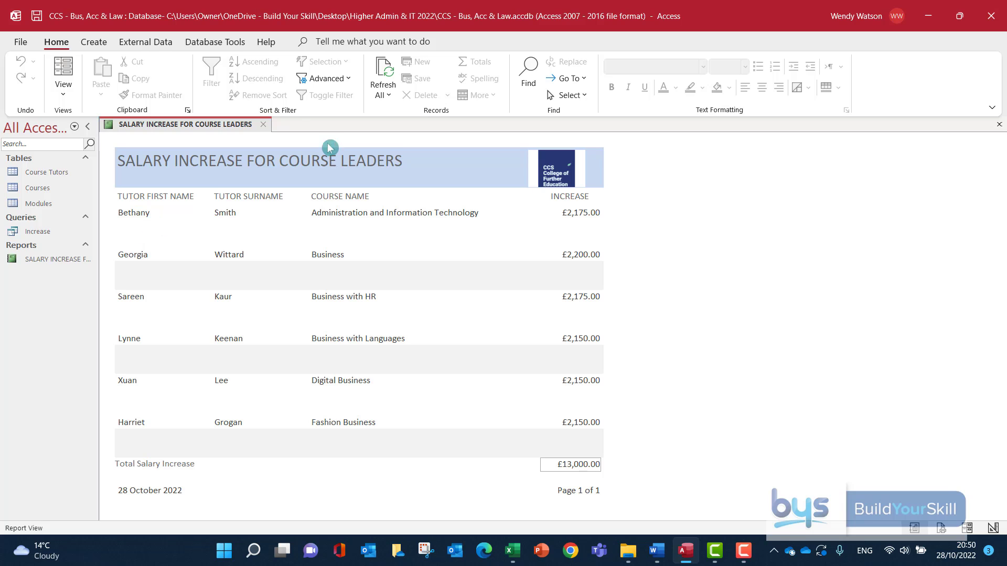
{"action": "left_click", "coordinate": [268, 125]}
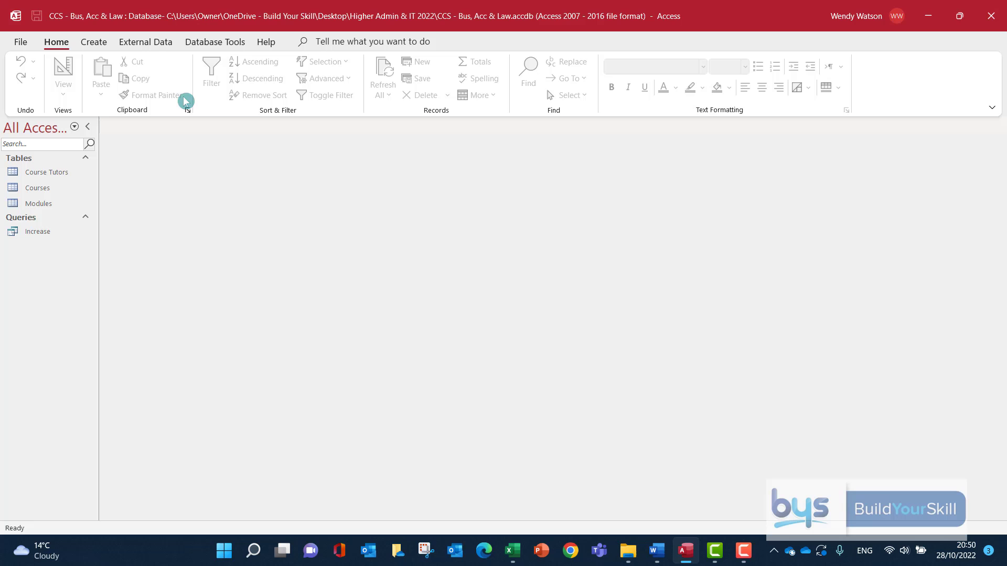
Start a Report Wizard on the Increase query with TUTOR FIRST NAME, TUTOR SURNAME, COURSE NAME and INCREASE
{"action": "left_click", "coordinate": [93, 44]}
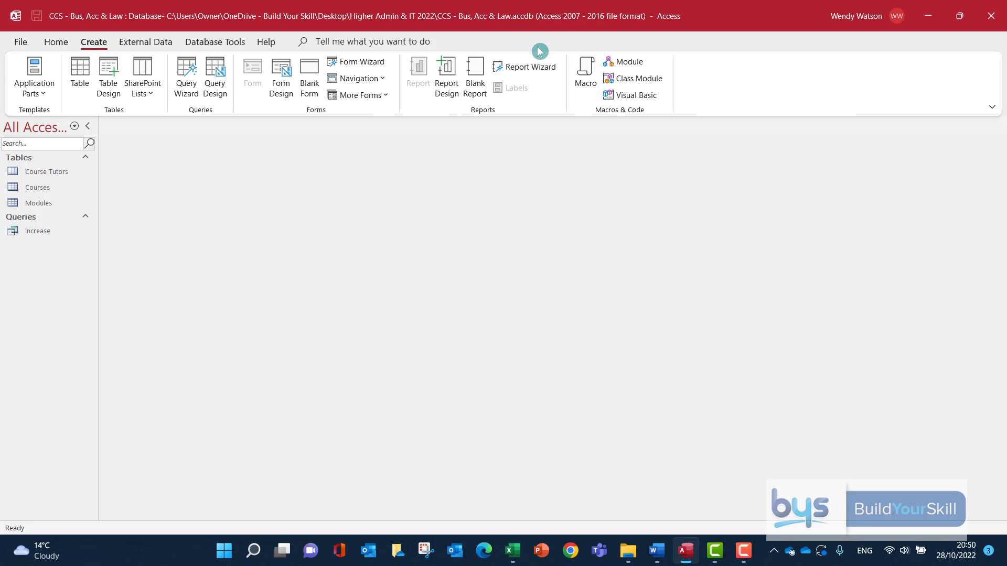
{"action": "left_click", "coordinate": [535, 70]}
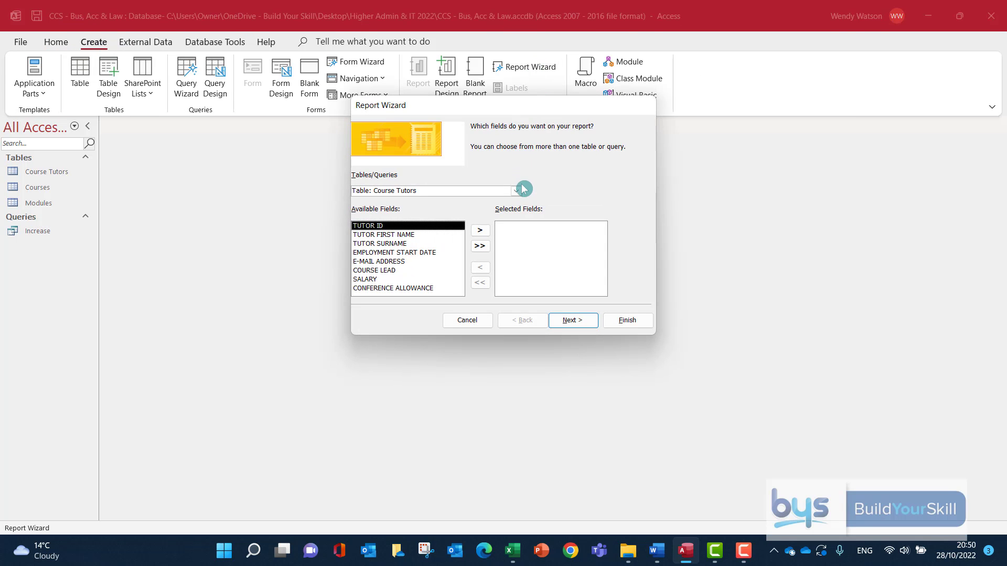
{"action": "left_click", "coordinate": [516, 192]}
{"action": "left_click", "coordinate": [383, 225]}
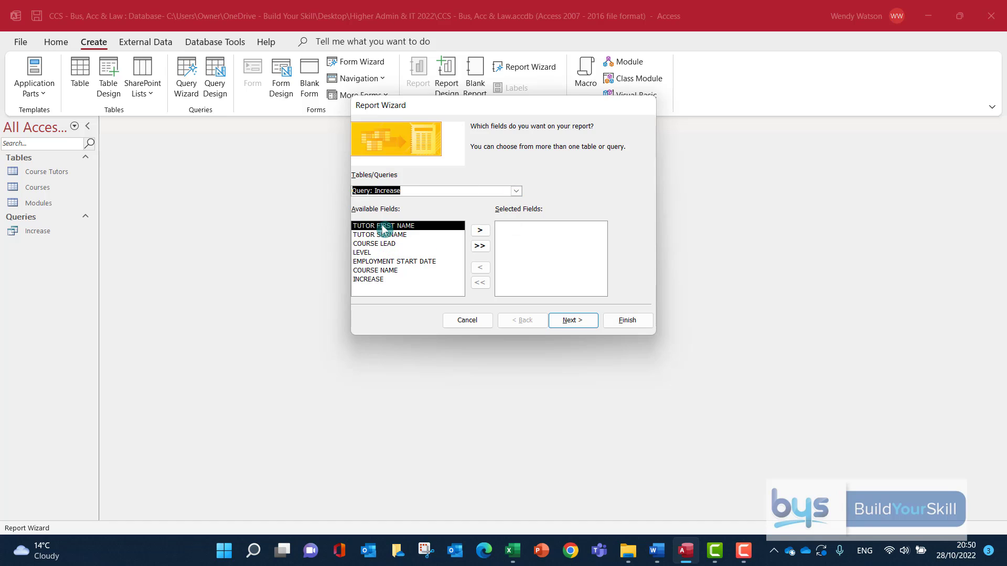
{"action": "left_click", "coordinate": [479, 231]}
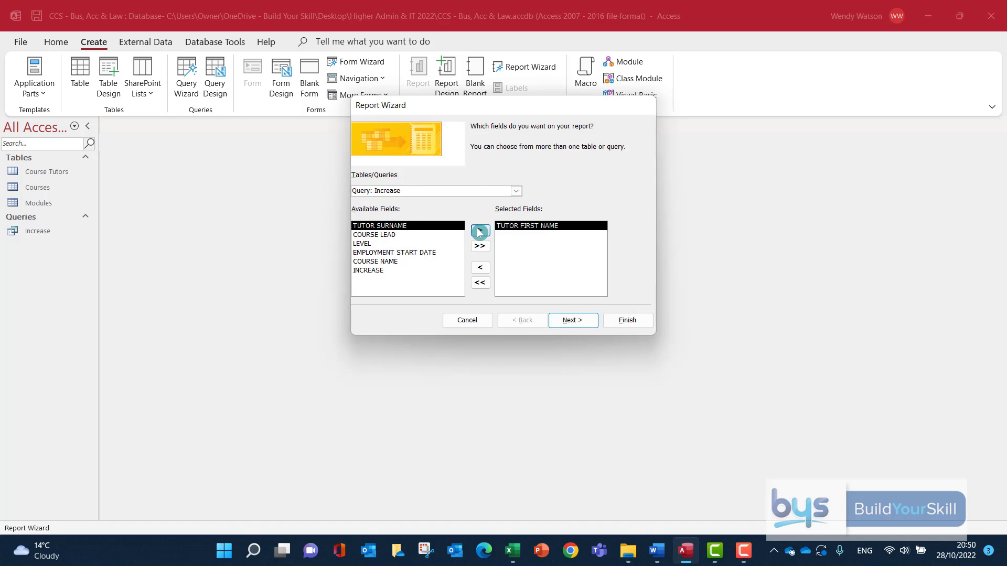
{"action": "left_click", "coordinate": [479, 232]}
{"action": "left_click", "coordinate": [384, 253]}
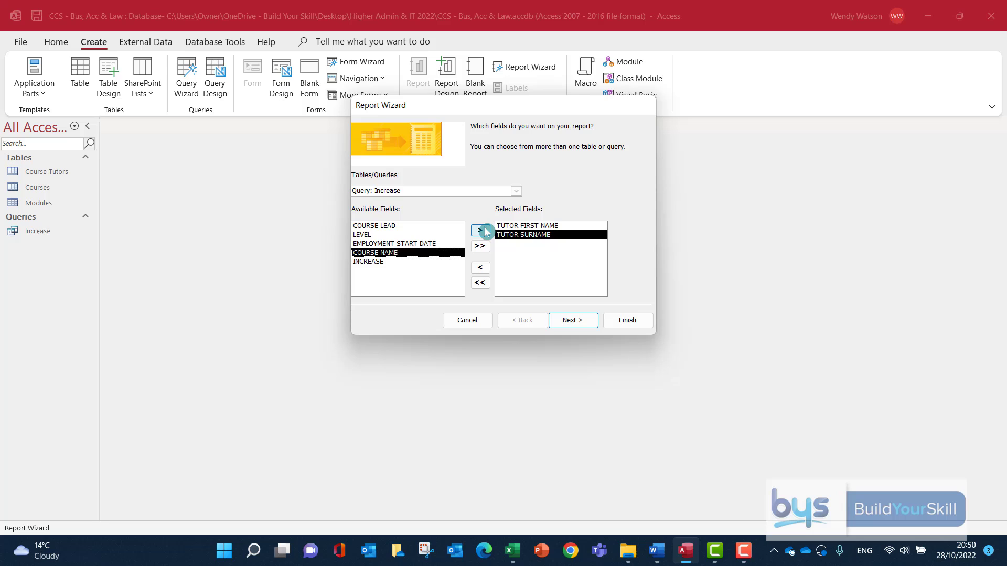
{"action": "left_click", "coordinate": [480, 231]}
{"action": "left_click", "coordinate": [485, 231]}
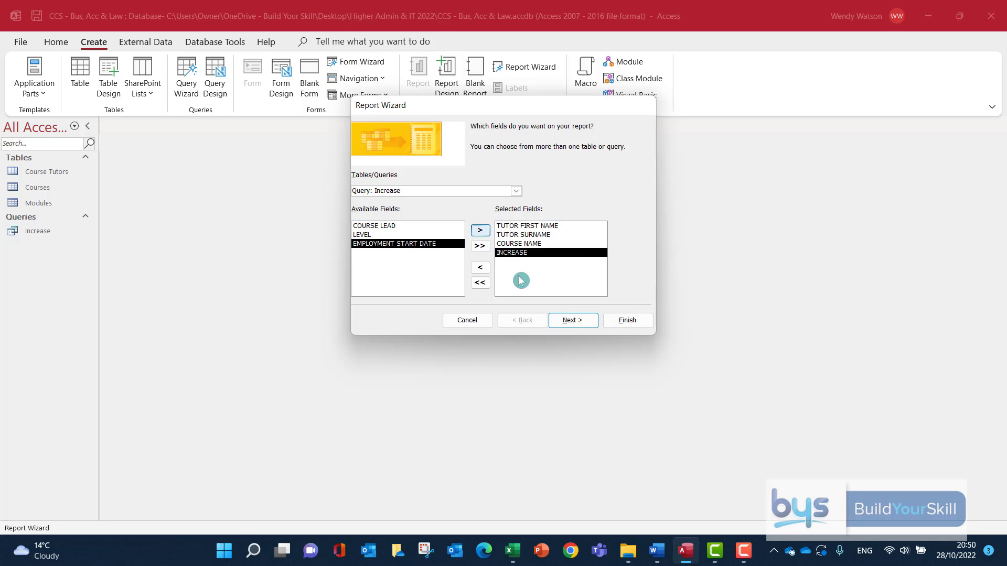
View the data by Courses, keep the default tabular portrait layout, and title it SALARY INCREASE BY COURSE LEADERS
{"action": "left_click", "coordinate": [560, 326]}
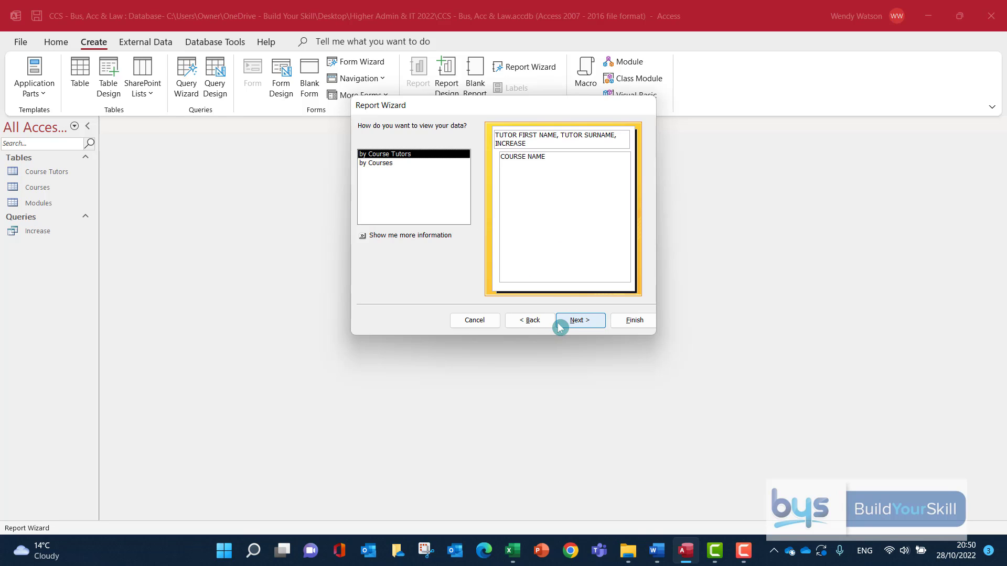
{"action": "left_click", "coordinate": [382, 164]}
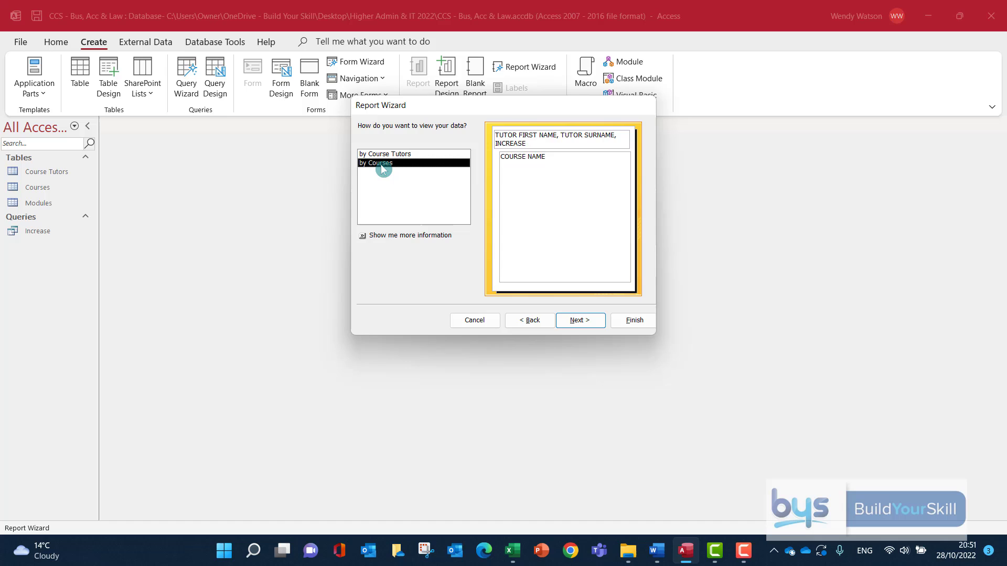
{"action": "left_click", "coordinate": [580, 322]}
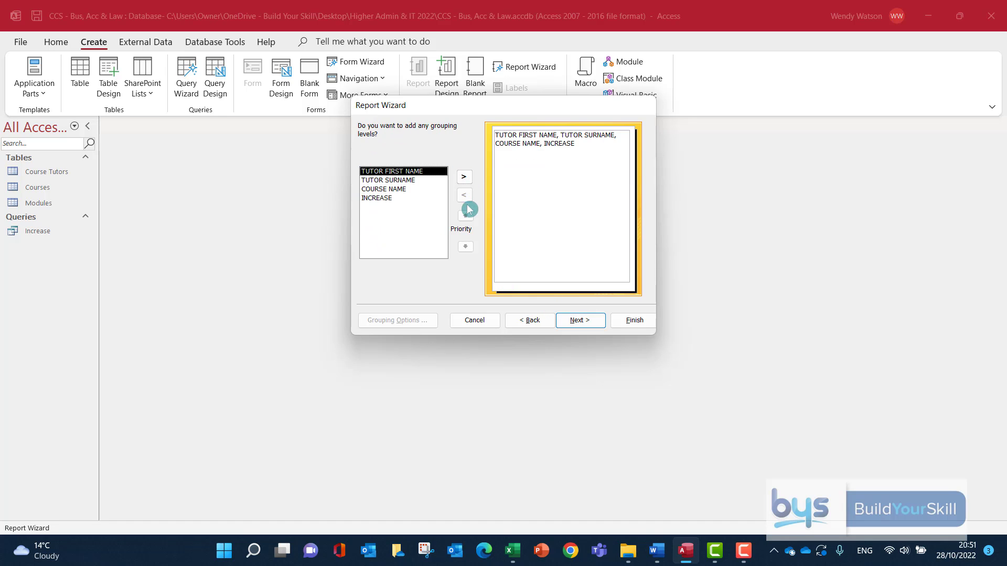
{"action": "left_click", "coordinate": [577, 322]}
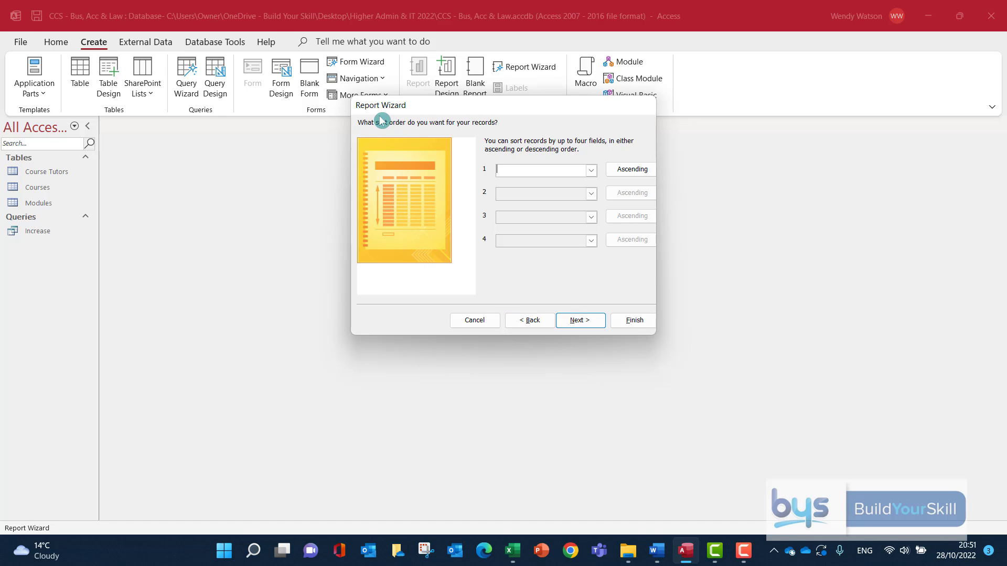
{"action": "left_click", "coordinate": [582, 325]}
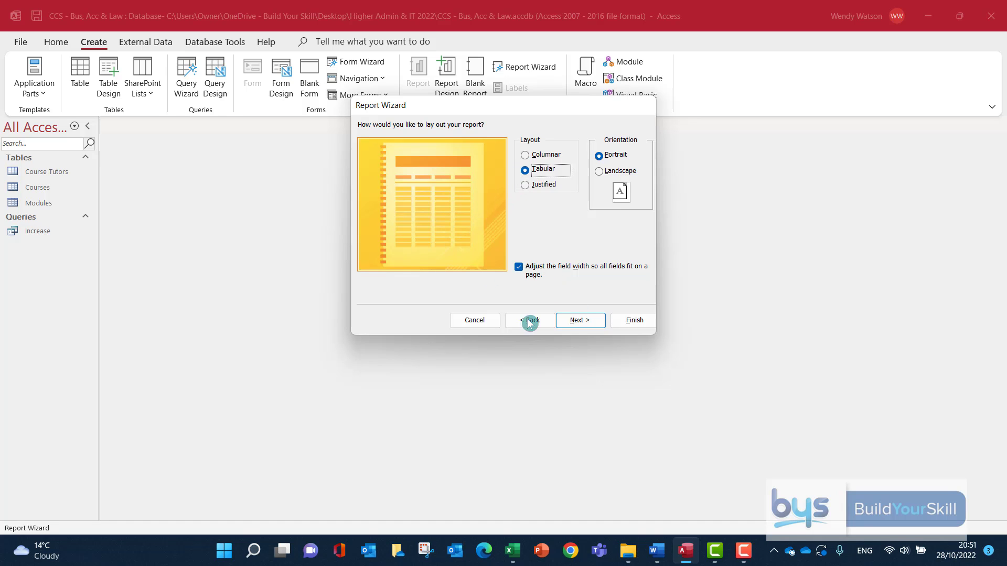
{"action": "left_click", "coordinate": [571, 325]}
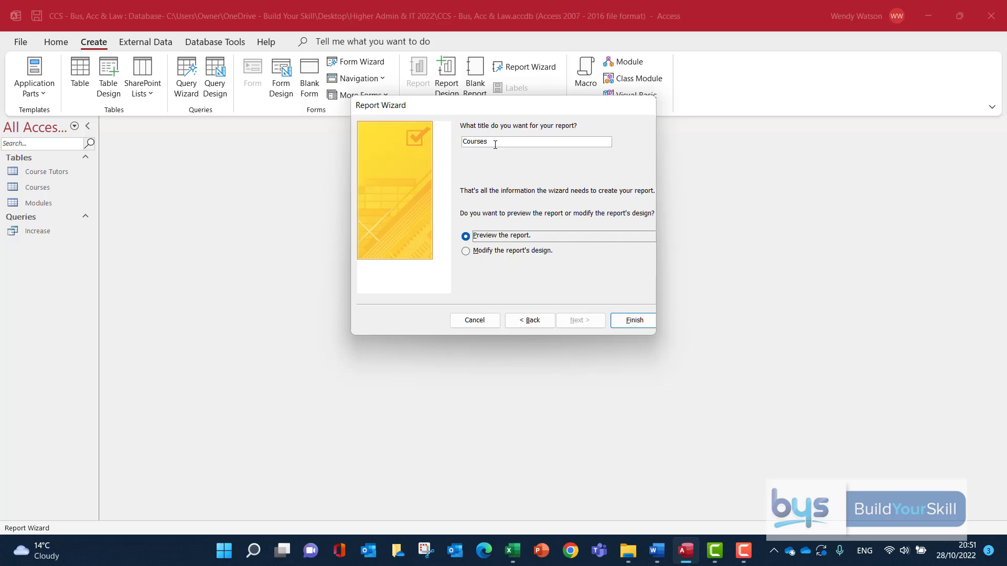
{"action": "left_click_drag", "start_coordinate": [495, 144], "coordinate": [454, 140]}
{"action": "key", "text": "Caps_Lock"}
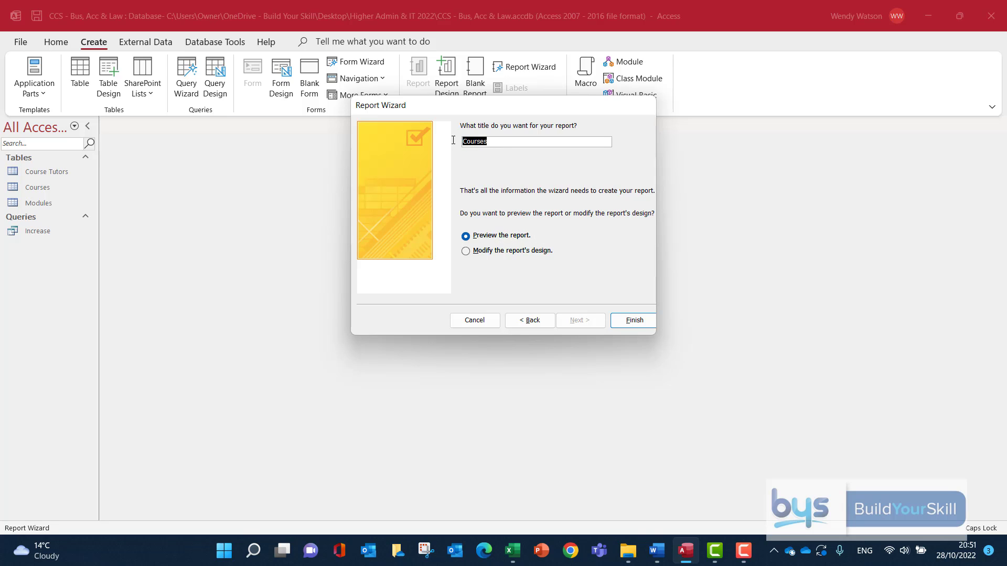
{"action": "type", "text": "SALARY INCREASE BY COURSE LEADE"}
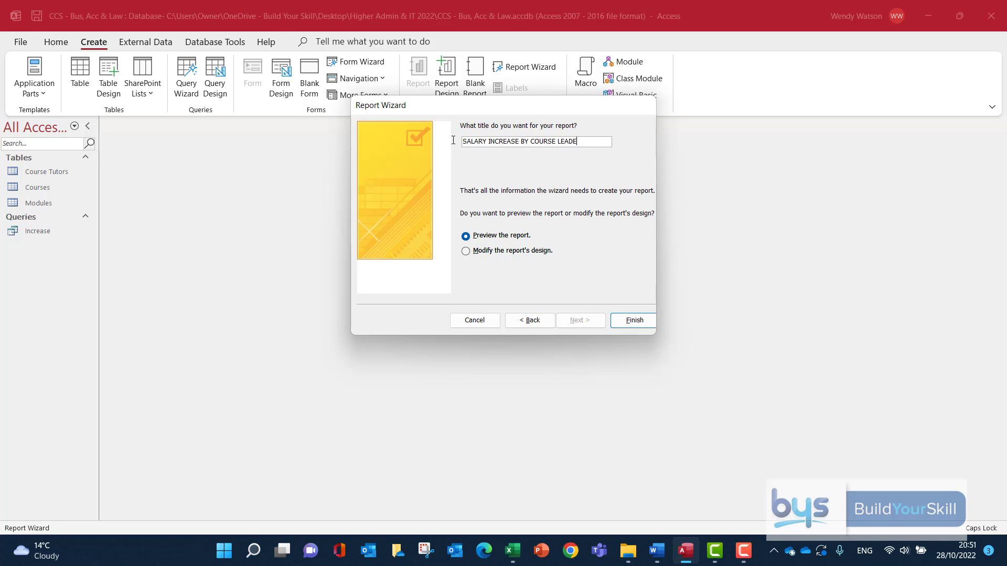
{"action": "left_click", "coordinate": [640, 324]}
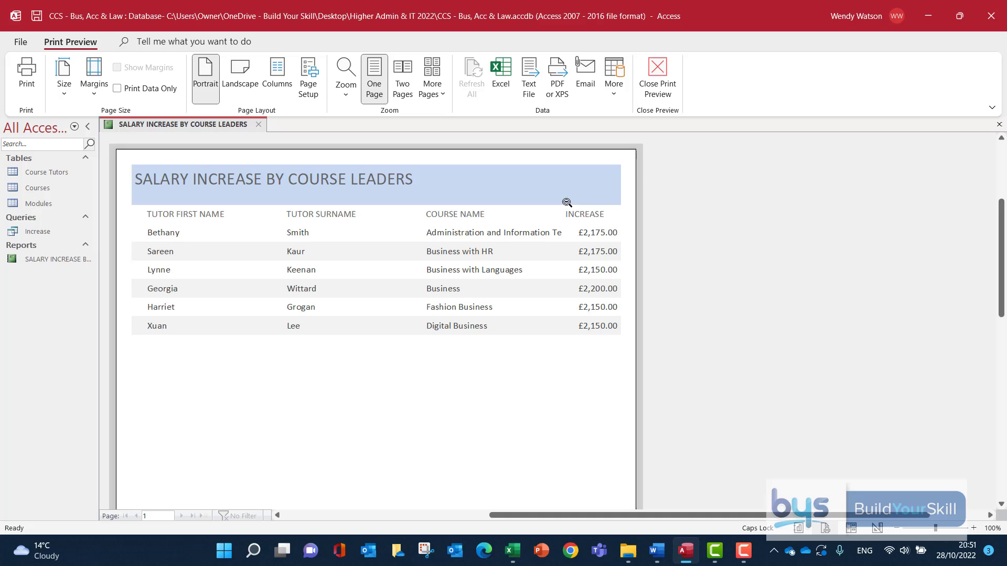
In Design View, narrow the TUTOR SURNAME heading and its data box
{"action": "left_click", "coordinate": [657, 67]}
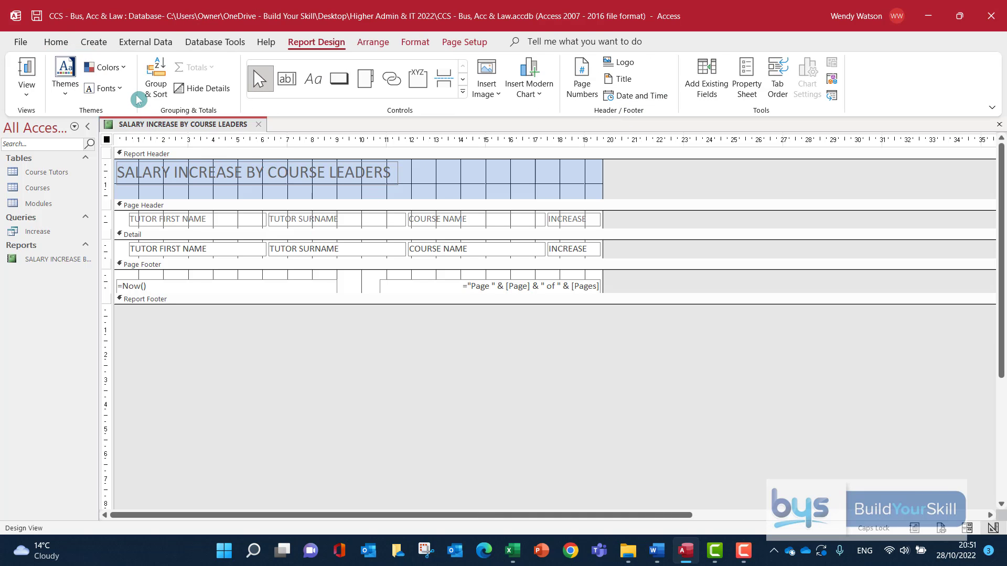
{"action": "left_click", "coordinate": [367, 224]}
{"action": "left_click_drag", "start_coordinate": [405, 217], "coordinate": [357, 217]}
{"action": "left_click", "coordinate": [356, 249]}
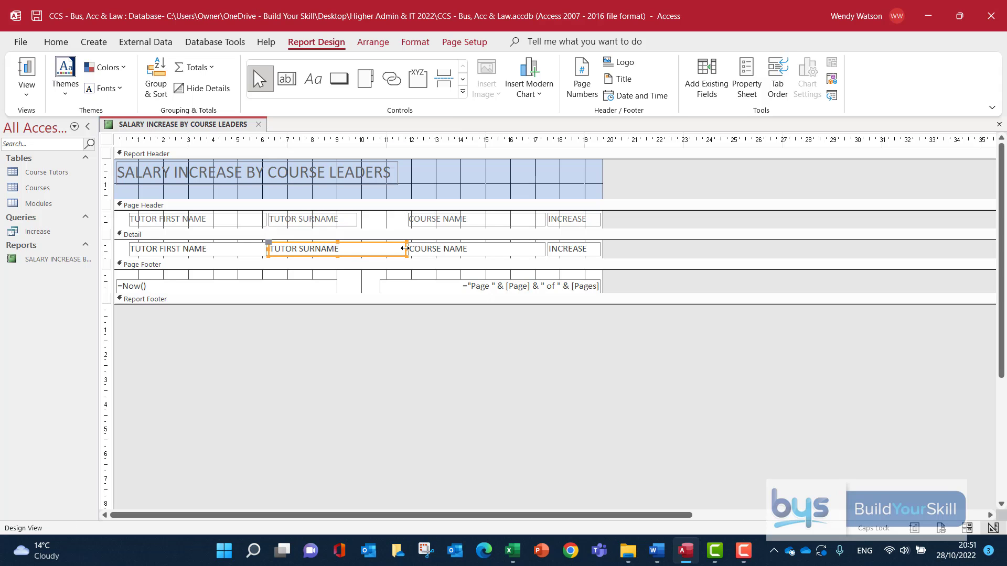
{"action": "left_click_drag", "start_coordinate": [406, 249], "coordinate": [355, 241]}
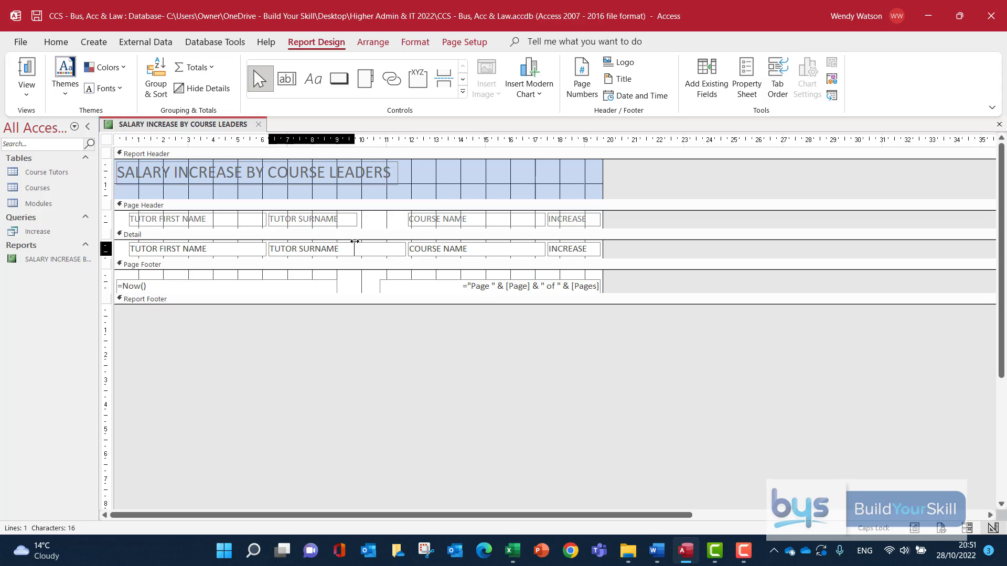
Widen the COURSE NAME heading and field leftward to match, then view the report with data
{"action": "left_click", "coordinate": [419, 219]}
{"action": "left_click_drag", "start_coordinate": [409, 218], "coordinate": [359, 219]}
{"action": "left_click", "coordinate": [408, 250]}
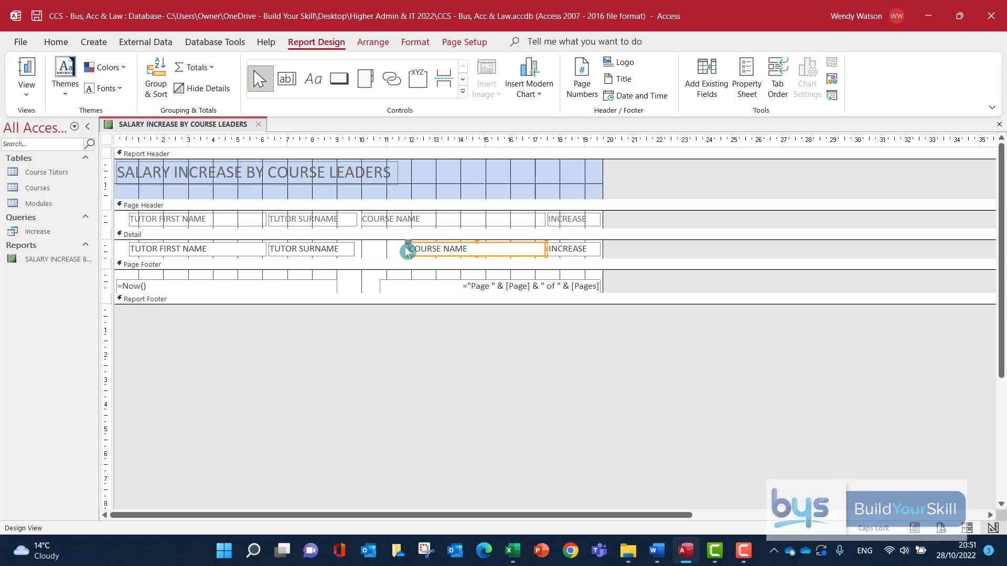
{"action": "left_click_drag", "start_coordinate": [407, 249], "coordinate": [360, 247]}
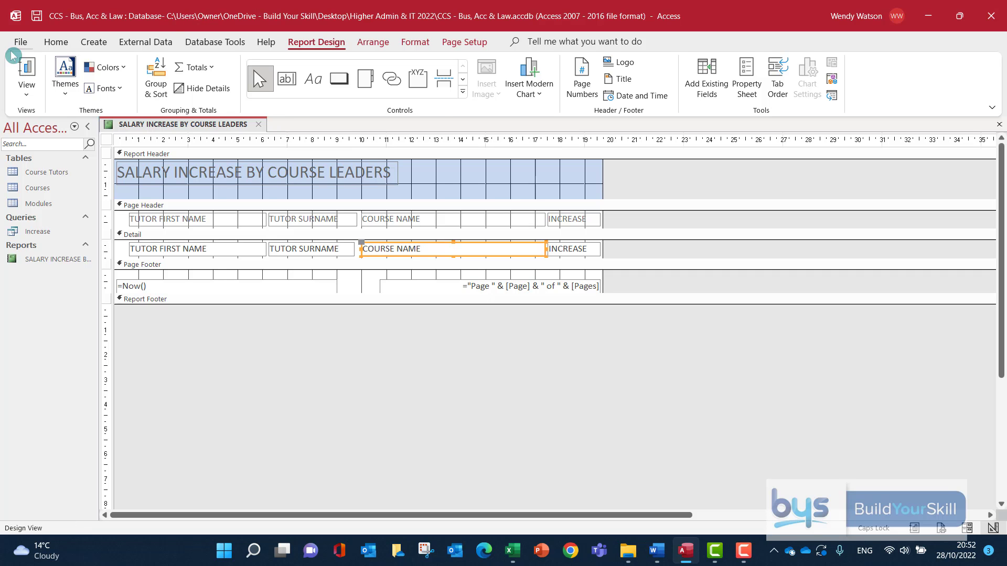
{"action": "left_click", "coordinate": [24, 71]}
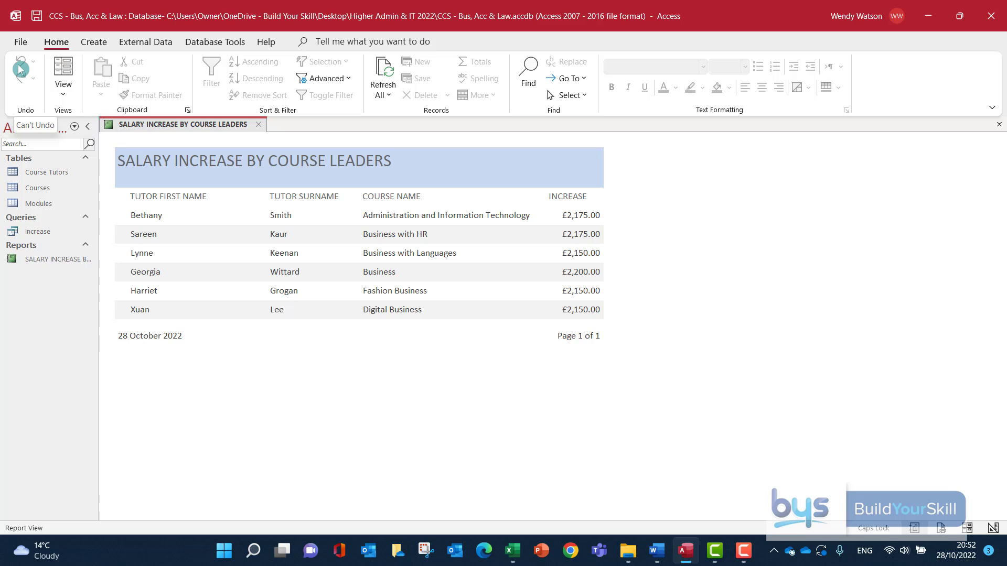
Back in Design View, make the Report Footer section taller
{"action": "left_click", "coordinate": [62, 98]}
{"action": "left_click", "coordinate": [67, 212]}
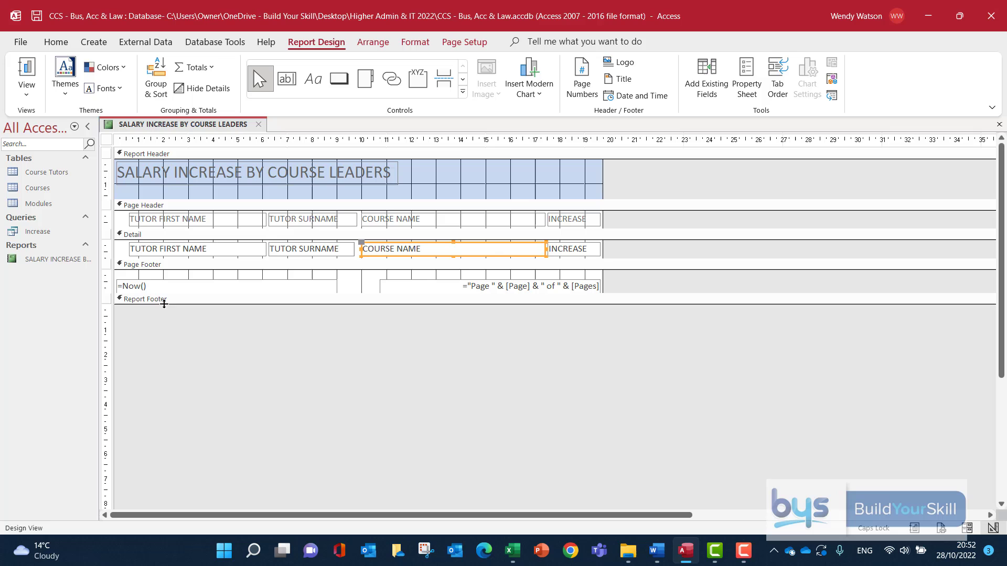
{"action": "left_click_drag", "start_coordinate": [164, 304], "coordinate": [170, 341]}
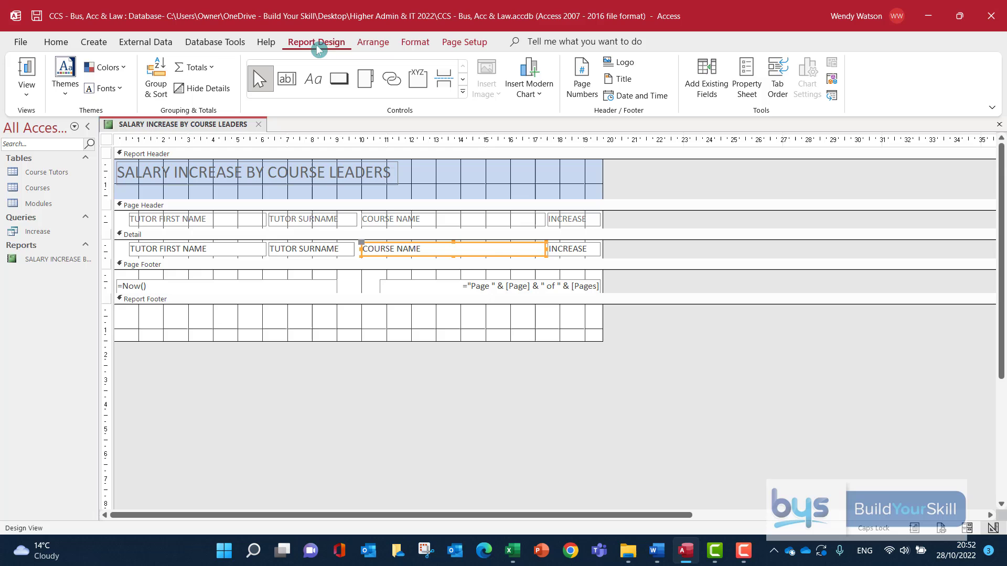
Draw an unbound text box in the Report Footer and move it to the footer's right side
{"action": "left_click", "coordinate": [287, 83]}
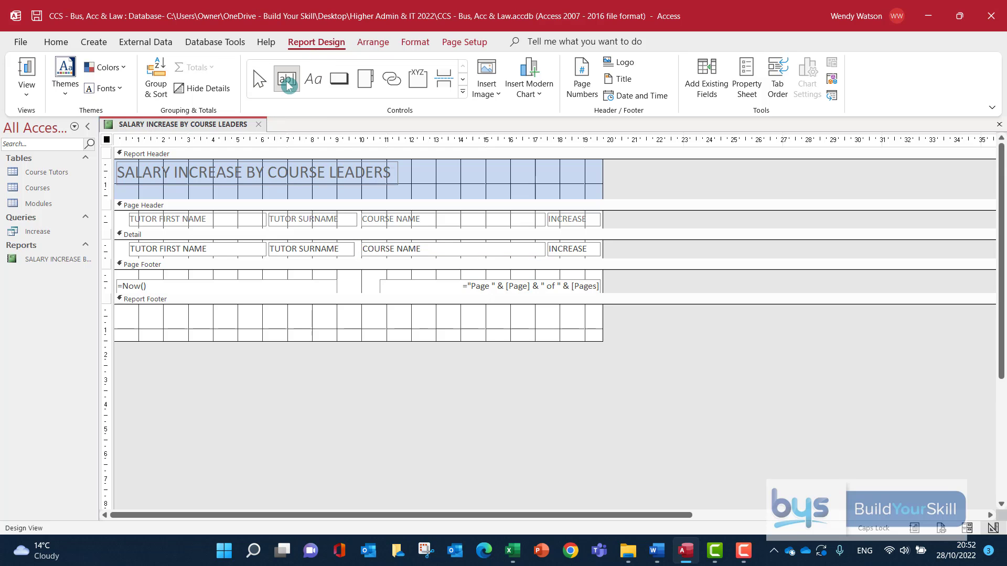
{"action": "left_click_drag", "start_coordinate": [126, 315], "coordinate": [263, 336]}
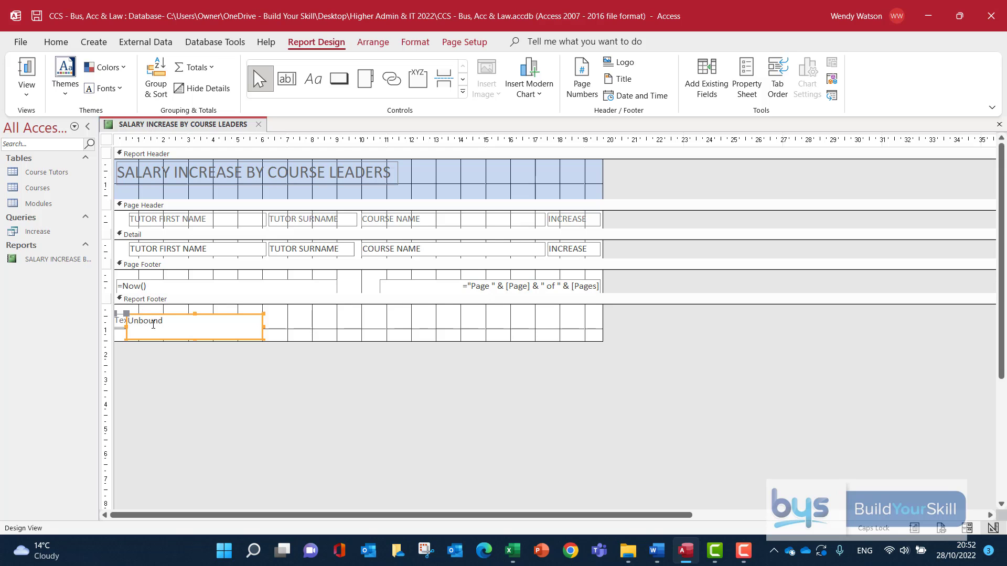
{"action": "left_click", "coordinate": [119, 329]}
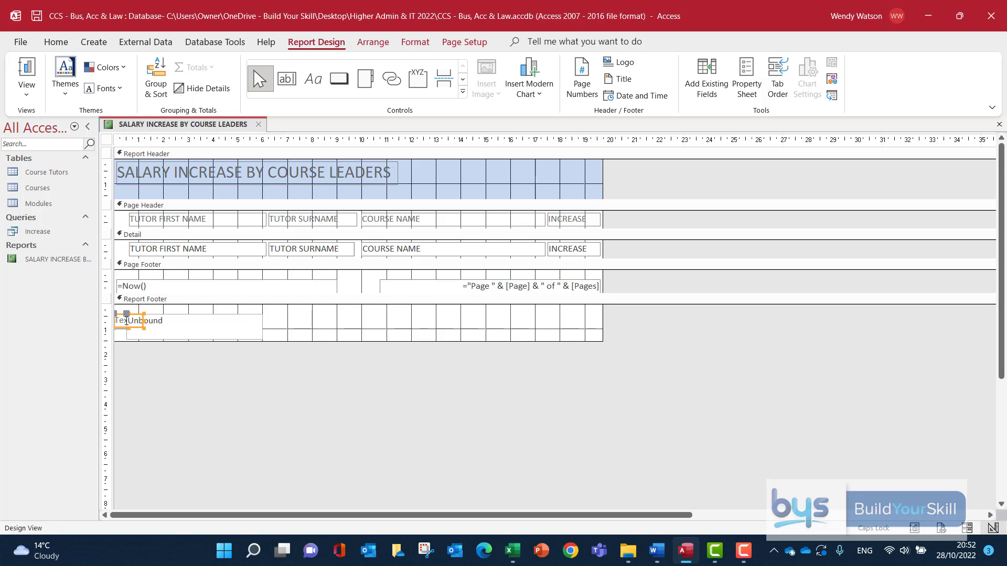
{"action": "left_click", "coordinate": [164, 320]}
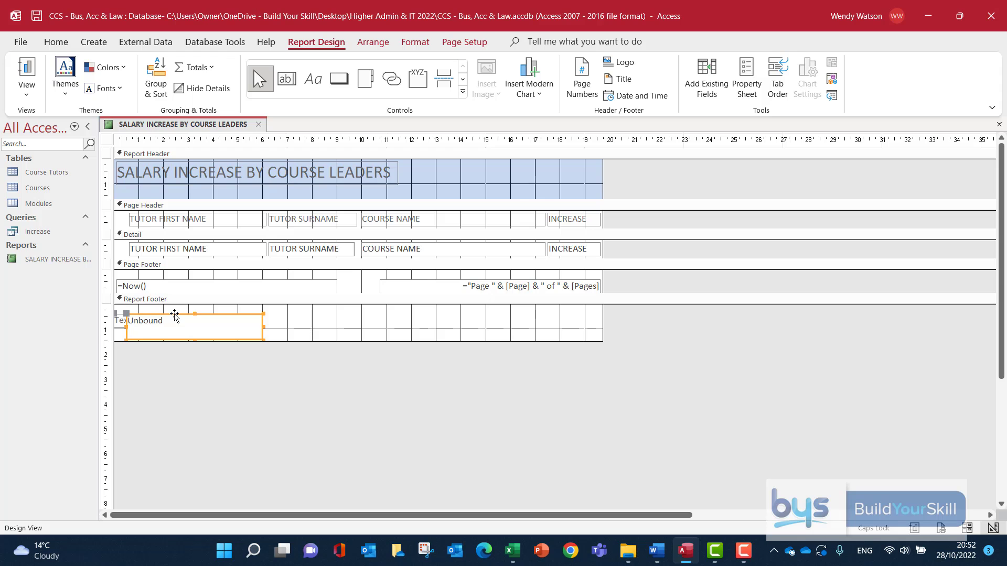
{"action": "left_click_drag", "start_coordinate": [175, 316], "coordinate": [251, 320]}
{"action": "left_click", "coordinate": [460, 321]}
Change the footer label's text to TOTAL SALARY INCREASE
{"action": "left_click", "coordinate": [152, 320]}
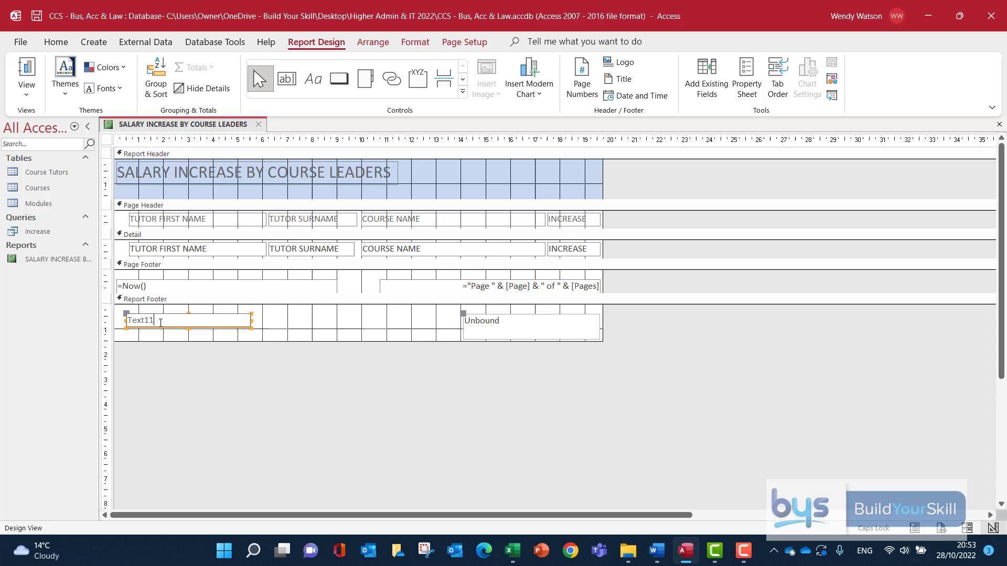
{"action": "left_click_drag", "start_coordinate": [152, 320], "coordinate": [102, 323]}
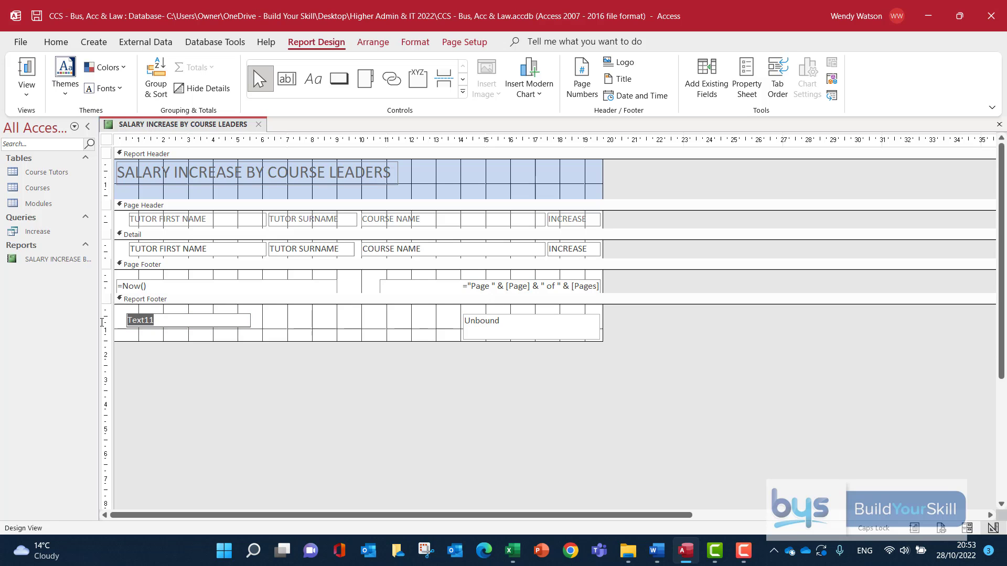
{"action": "type", "text": "tOTA"}
{"action": "key", "text": "Caps_Lock"}
{"action": "type", "text": "t"}
{"action": "key", "text": "BackSpace"}
{"action": "key", "text": "Caps_Lock"}
{"action": "type", "text": "TOTAL SALARY INCREASE"}
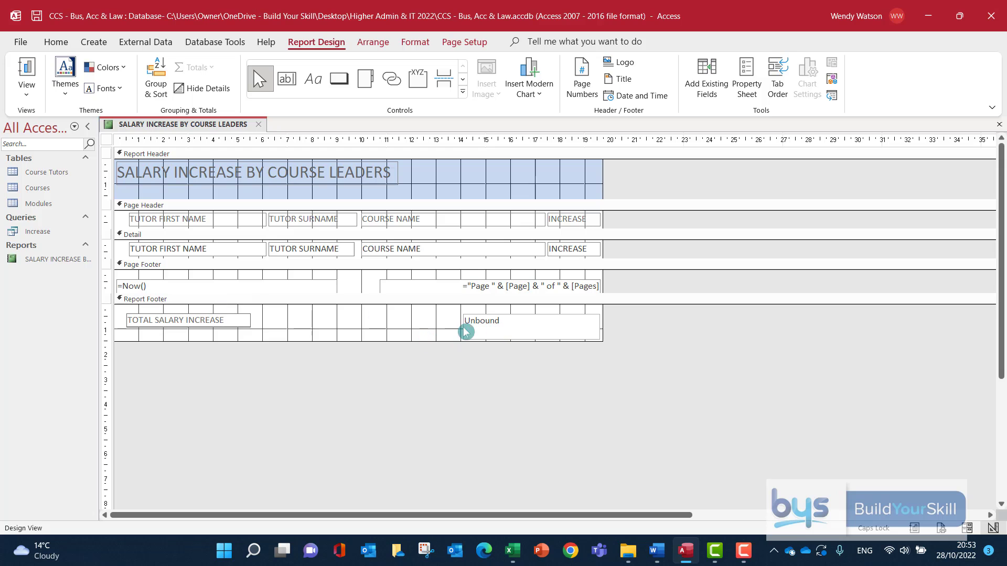
Enter the formula =SUM([INCREASE]) in the footer's unbound text box
{"action": "left_click", "coordinate": [488, 323]}
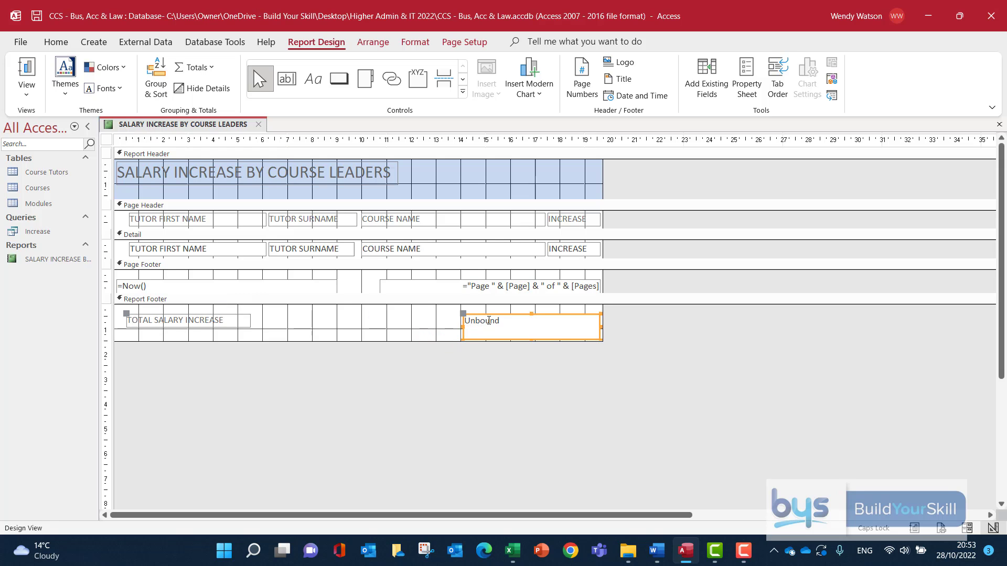
{"action": "left_click", "coordinate": [507, 322]}
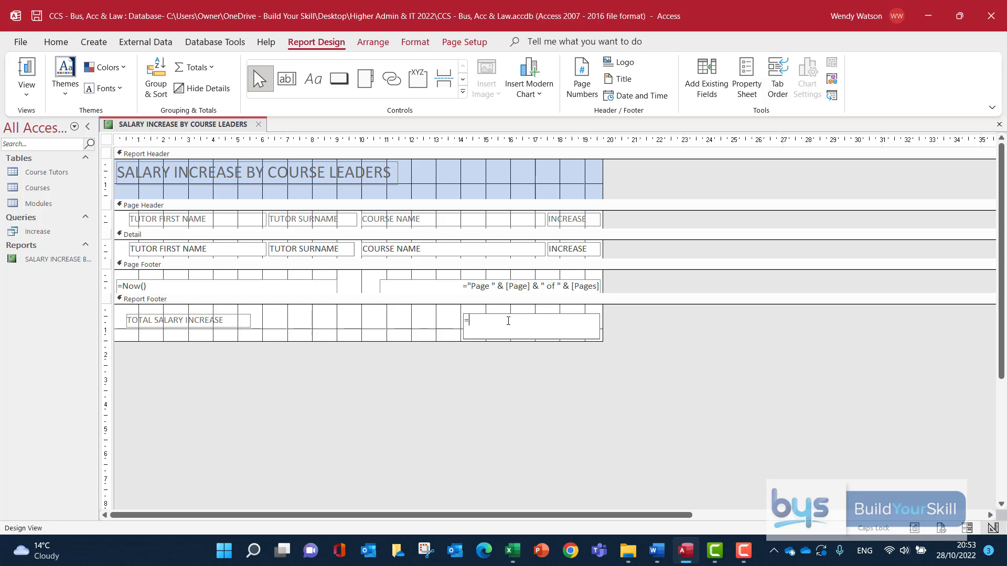
{"action": "key", "text": "Caps_Lock"}
{"action": "type", "text": "[INCREASE])"}
Set the footer total box's Format property to Currency so Report View shows £13,000.00
{"action": "left_click", "coordinate": [27, 73]}
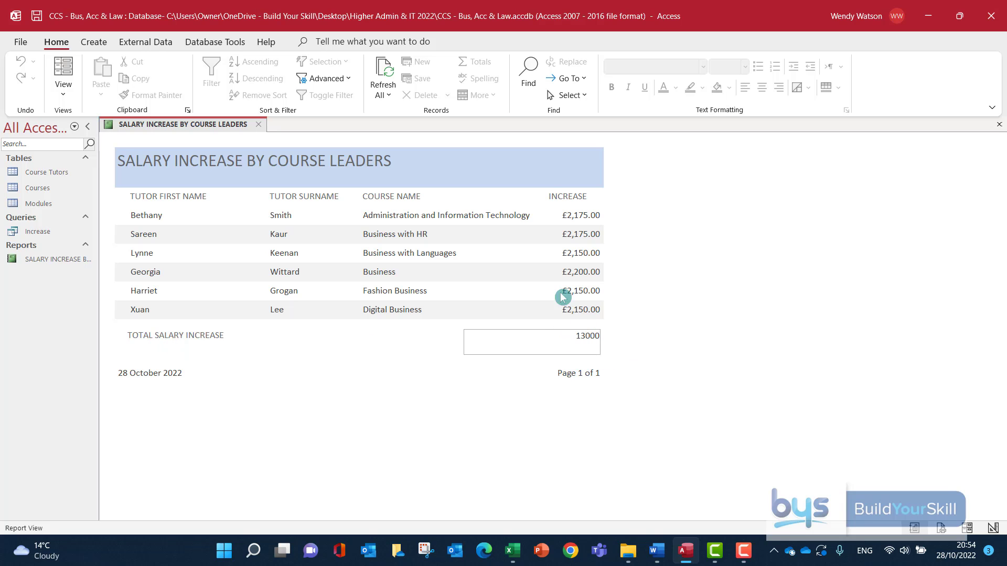
{"action": "left_click", "coordinate": [63, 96]}
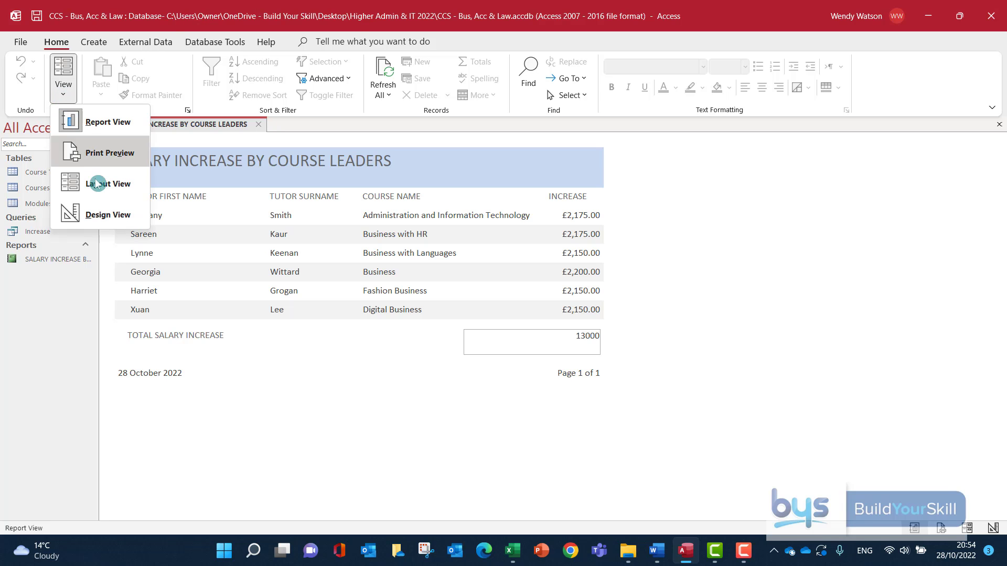
{"action": "left_click", "coordinate": [101, 218]}
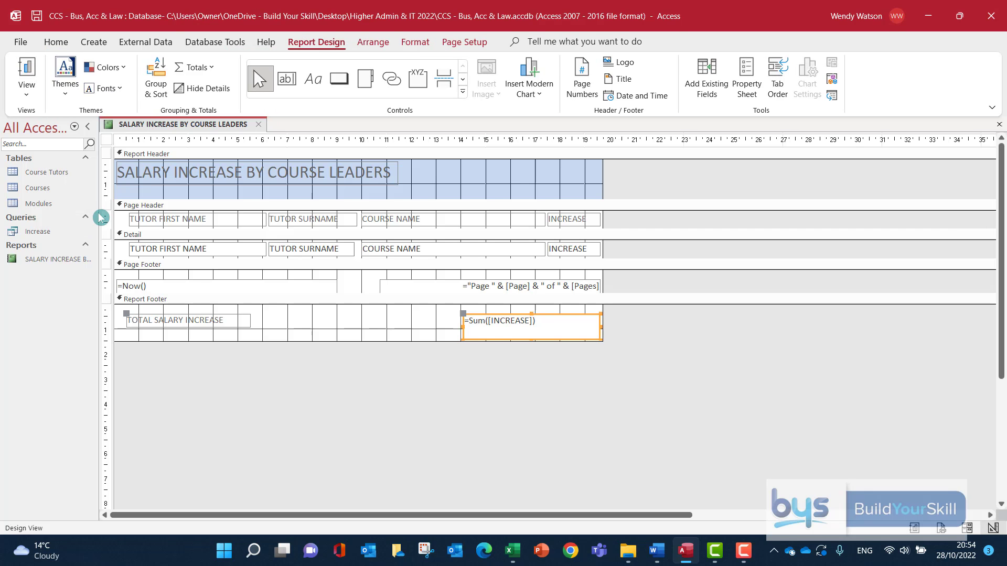
{"action": "right_click", "coordinate": [507, 321]}
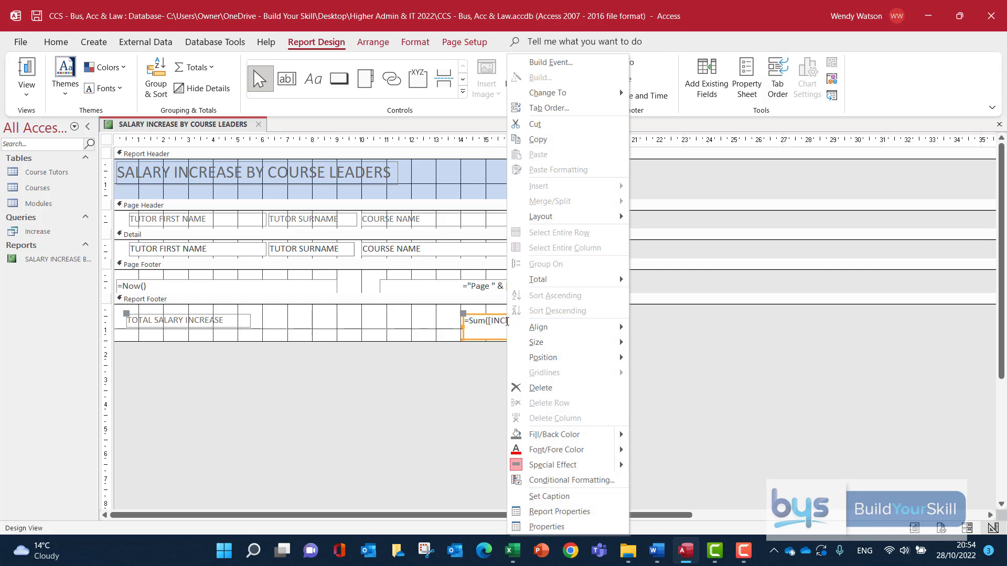
{"action": "left_click", "coordinate": [557, 525]}
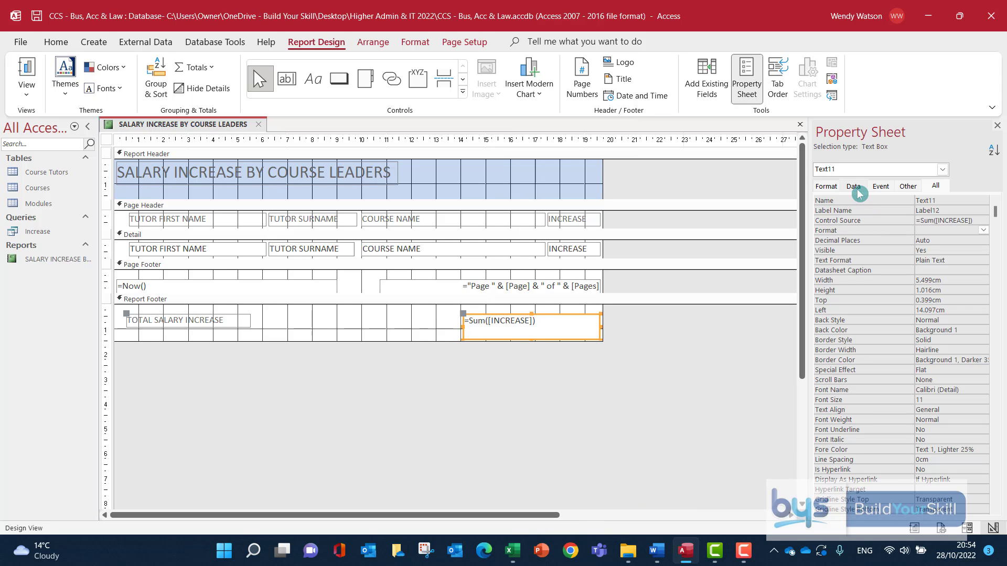
{"action": "left_click", "coordinate": [825, 232]}
{"action": "left_click", "coordinate": [984, 230]}
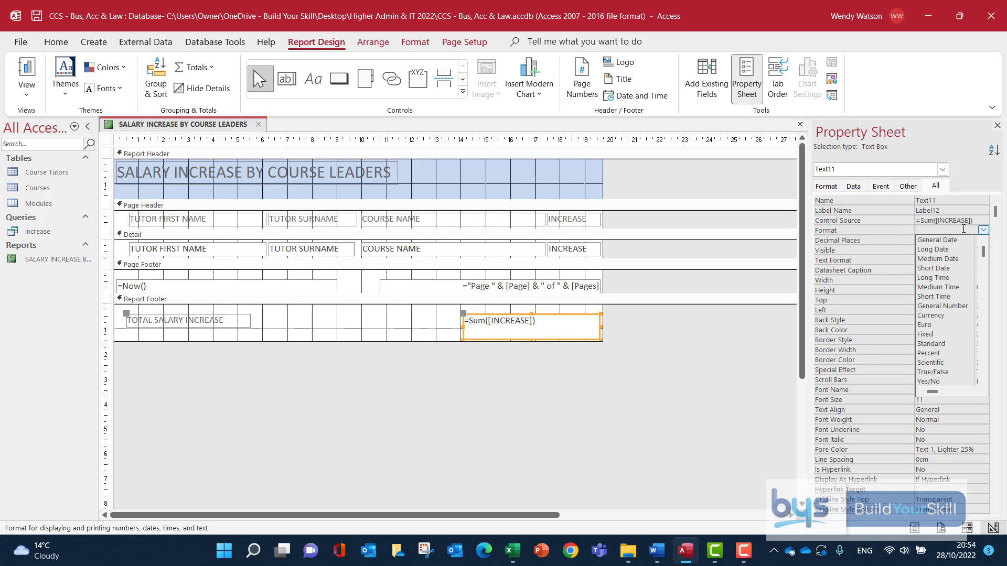
{"action": "left_click", "coordinate": [927, 315]}
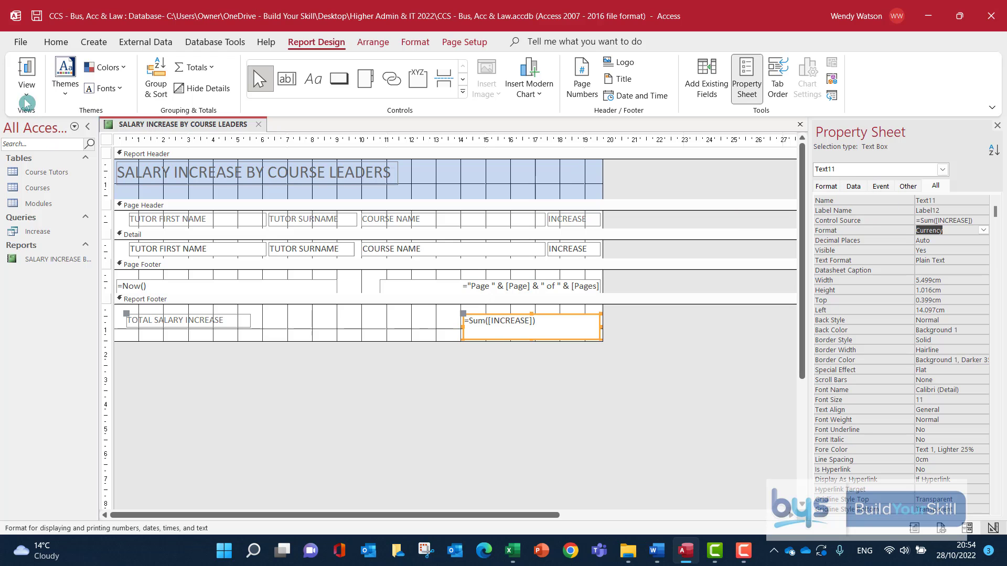
{"action": "left_click", "coordinate": [26, 73]}
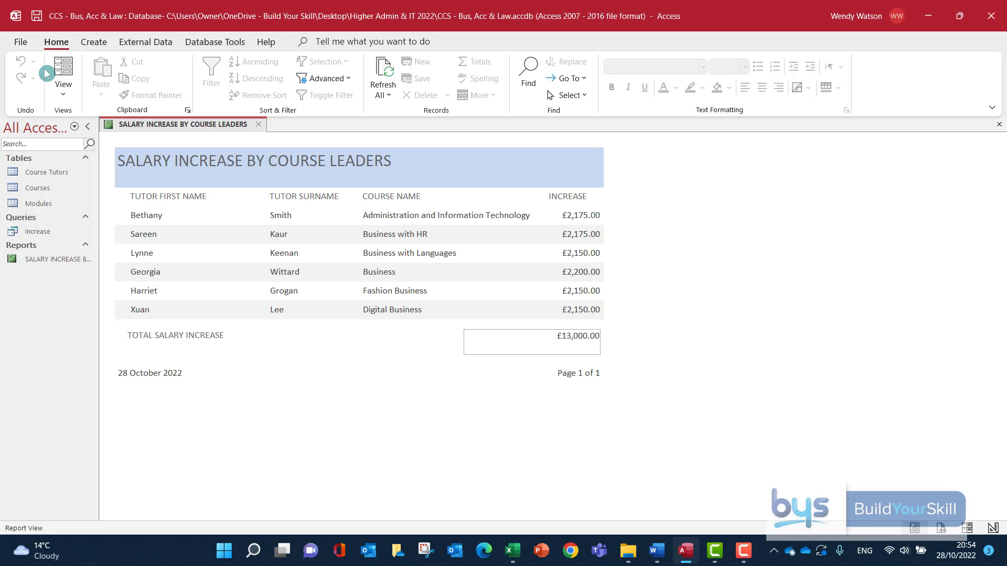
Insert the CCS Logo image at the right end of the Report Header and view the report
{"action": "left_click", "coordinate": [62, 93]}
{"action": "left_click", "coordinate": [115, 210]}
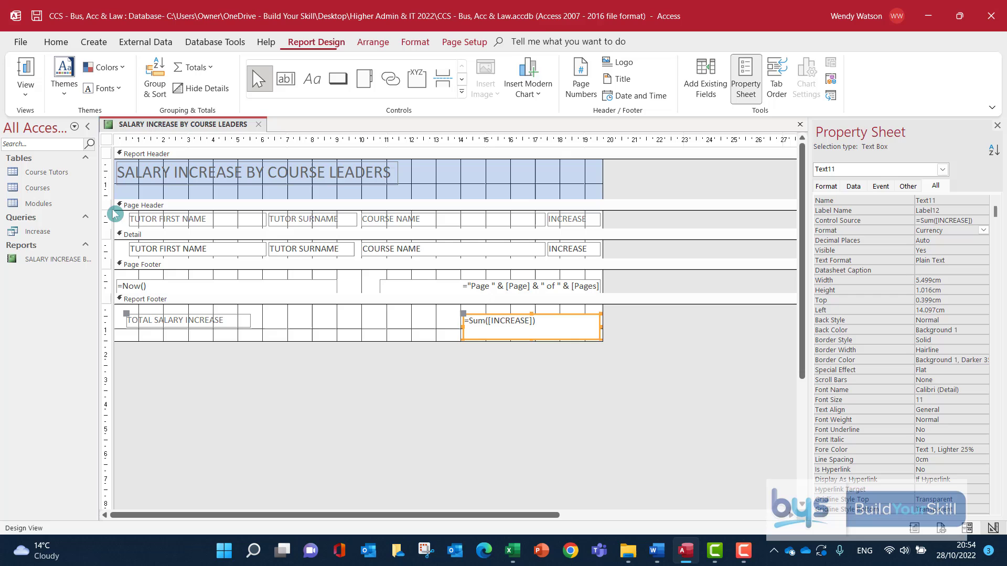
{"action": "left_click", "coordinate": [545, 179]}
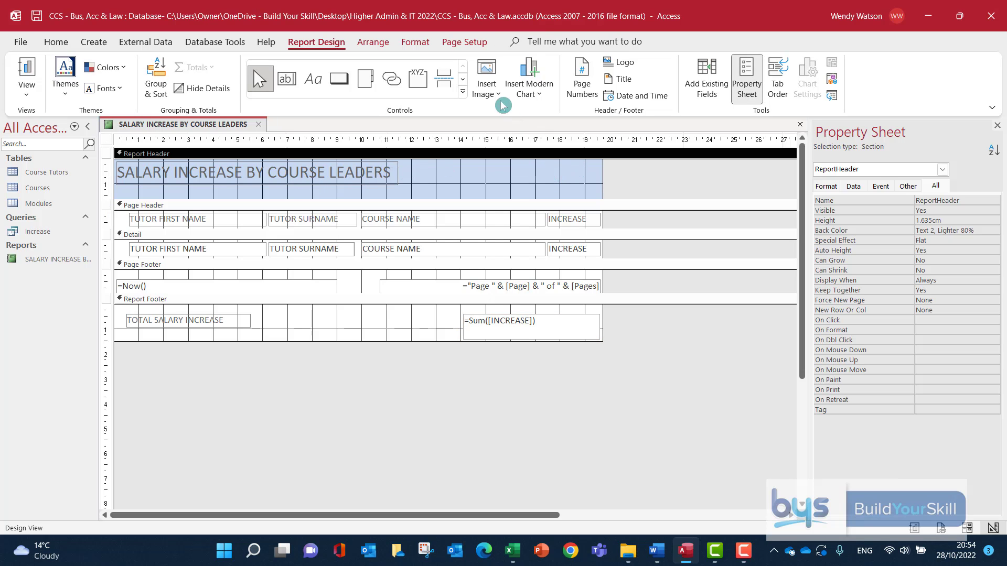
{"action": "left_click", "coordinate": [487, 73]}
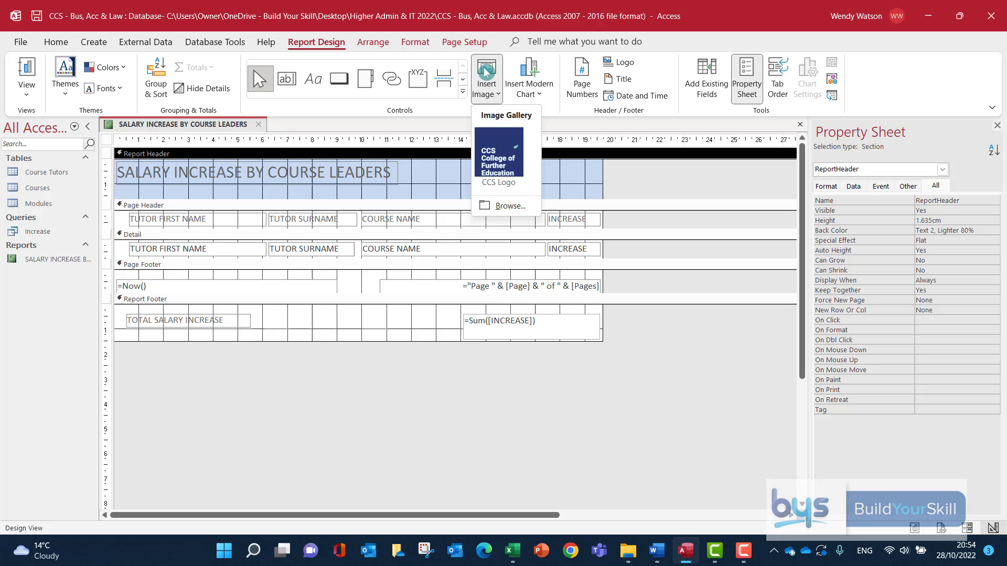
{"action": "left_click", "coordinate": [491, 152]}
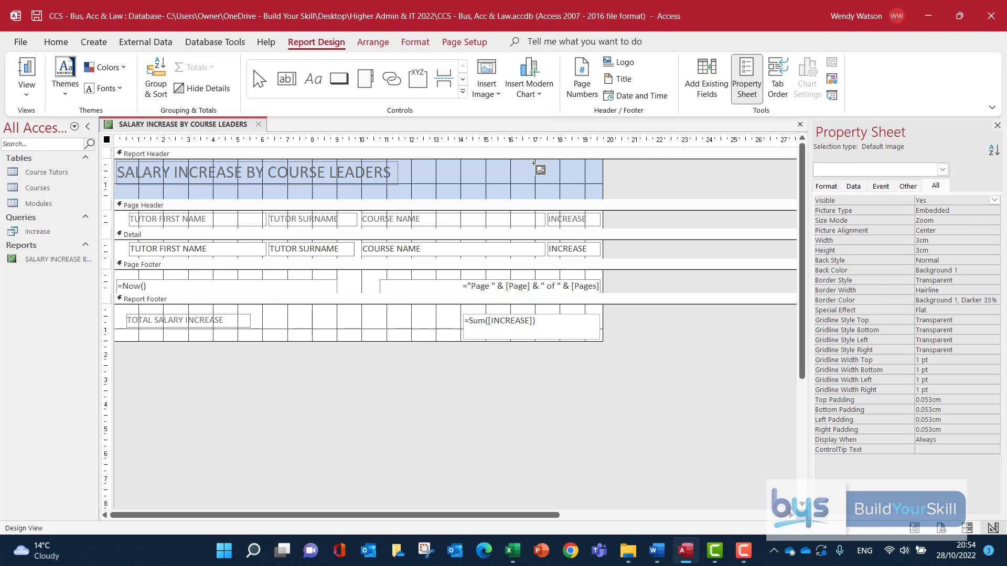
{"action": "left_click_drag", "start_coordinate": [533, 163], "coordinate": [600, 194]}
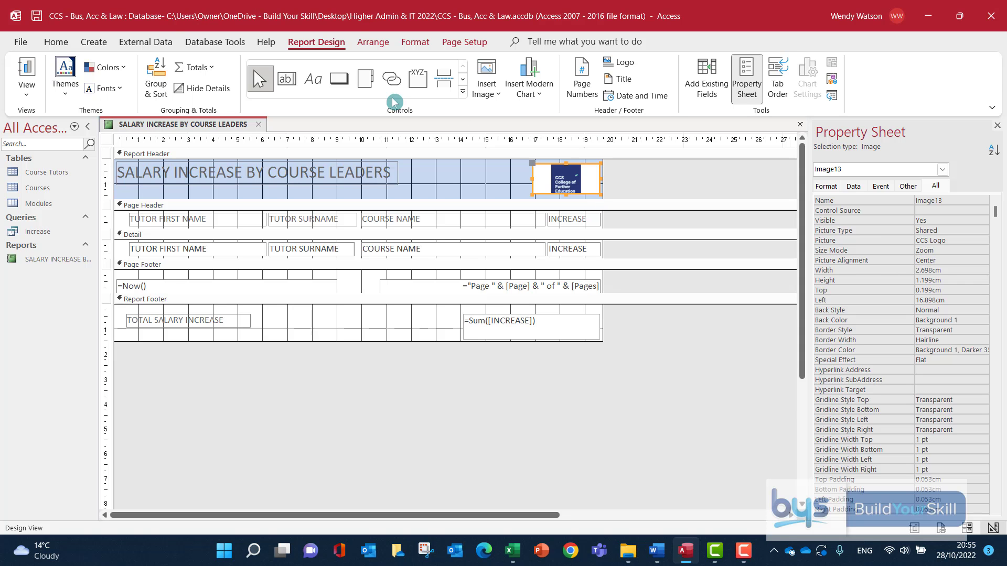
{"action": "left_click", "coordinate": [32, 68]}
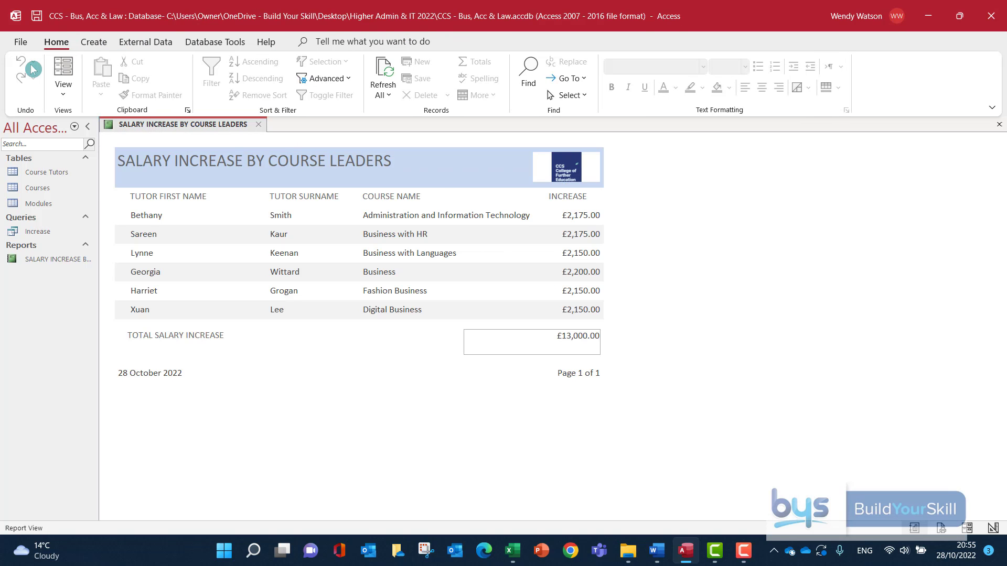